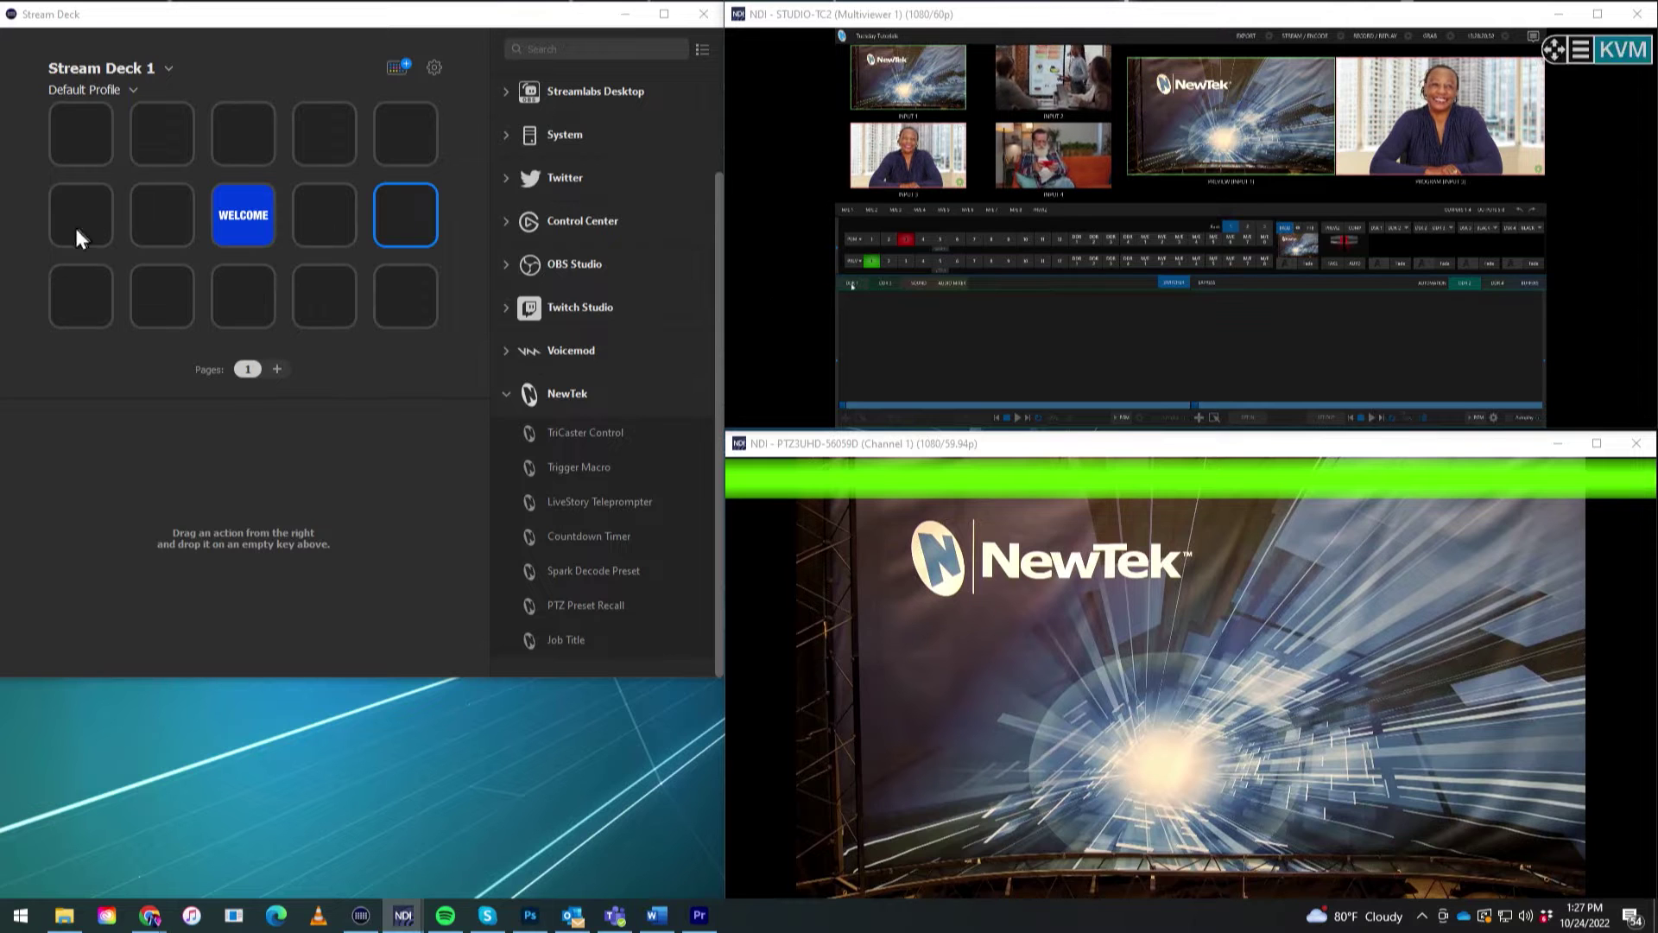
Pick an empty Stream Deck key, check the PTZ3 camera feed, then bring the TriCaster multiviewer forward.
{"action": "left_click", "coordinate": [160, 323]}
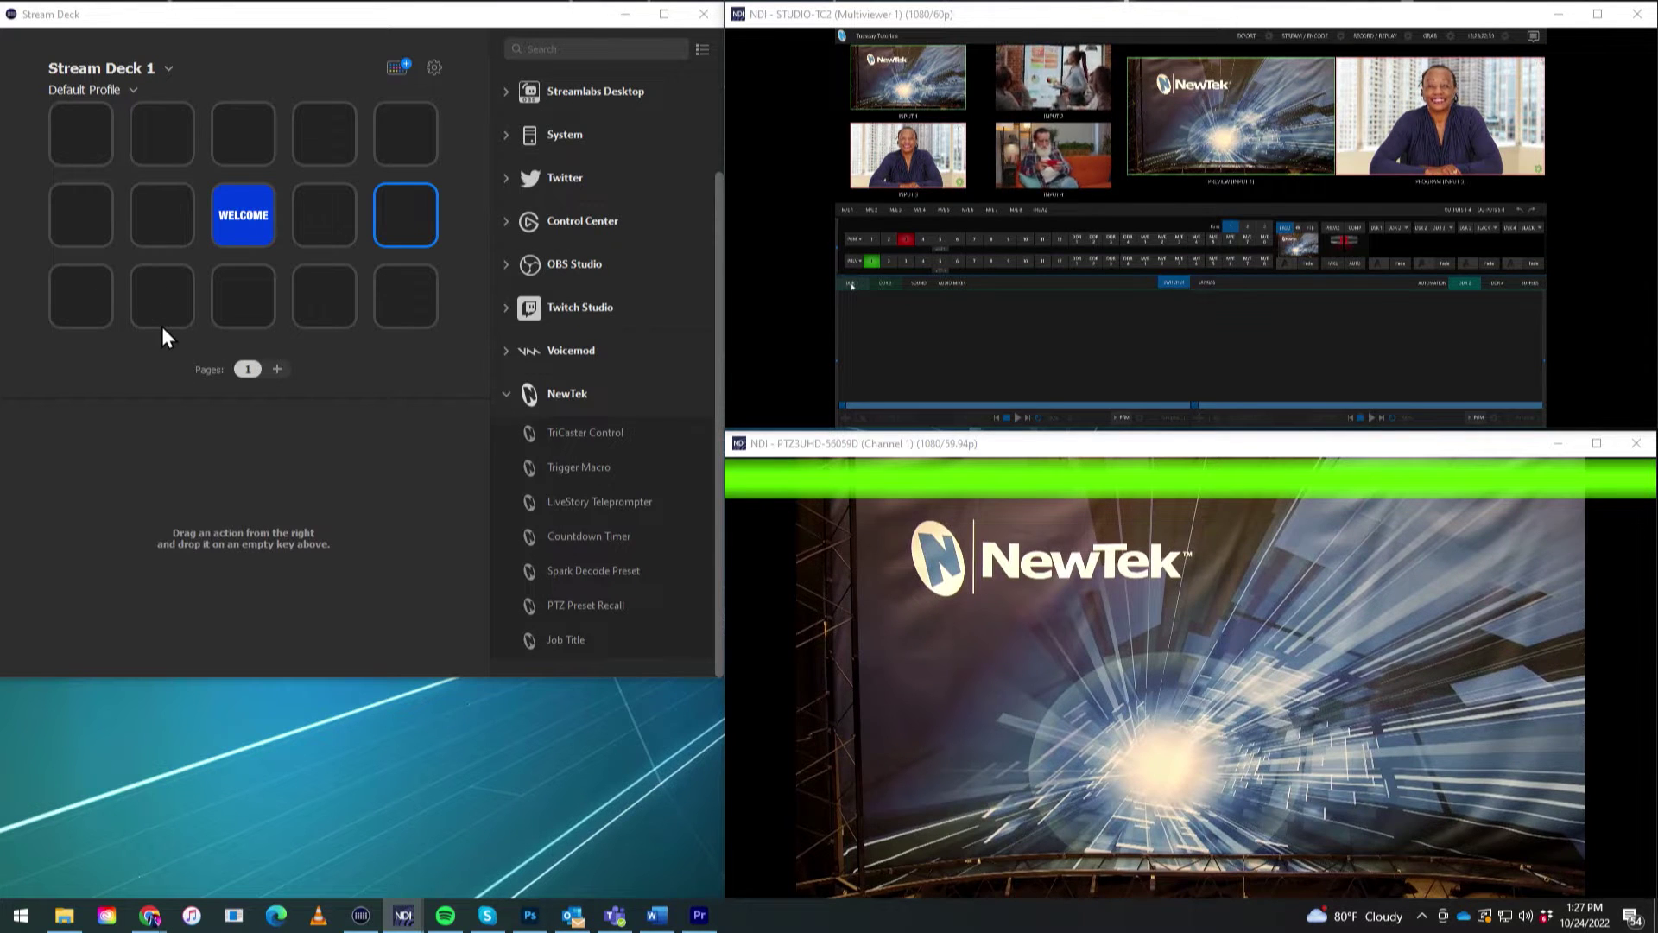
{"action": "mouse_move", "coordinate": [788, 420]}
{"action": "left_click", "coordinate": [834, 451]}
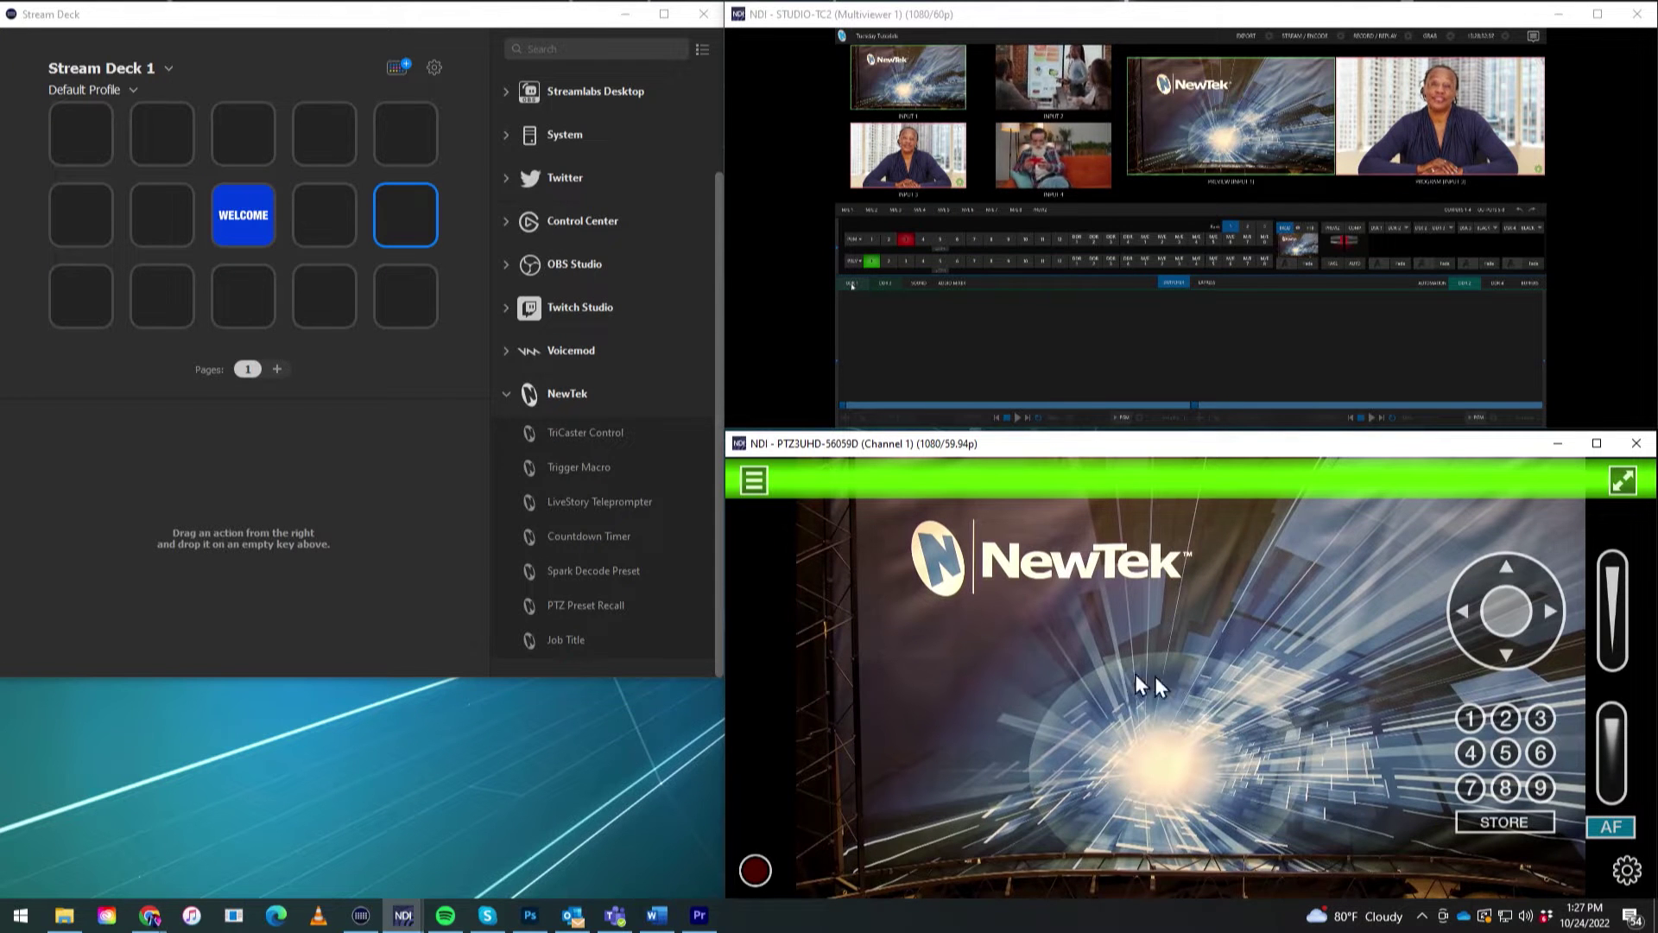
{"action": "mouse_move", "coordinate": [1259, 121]}
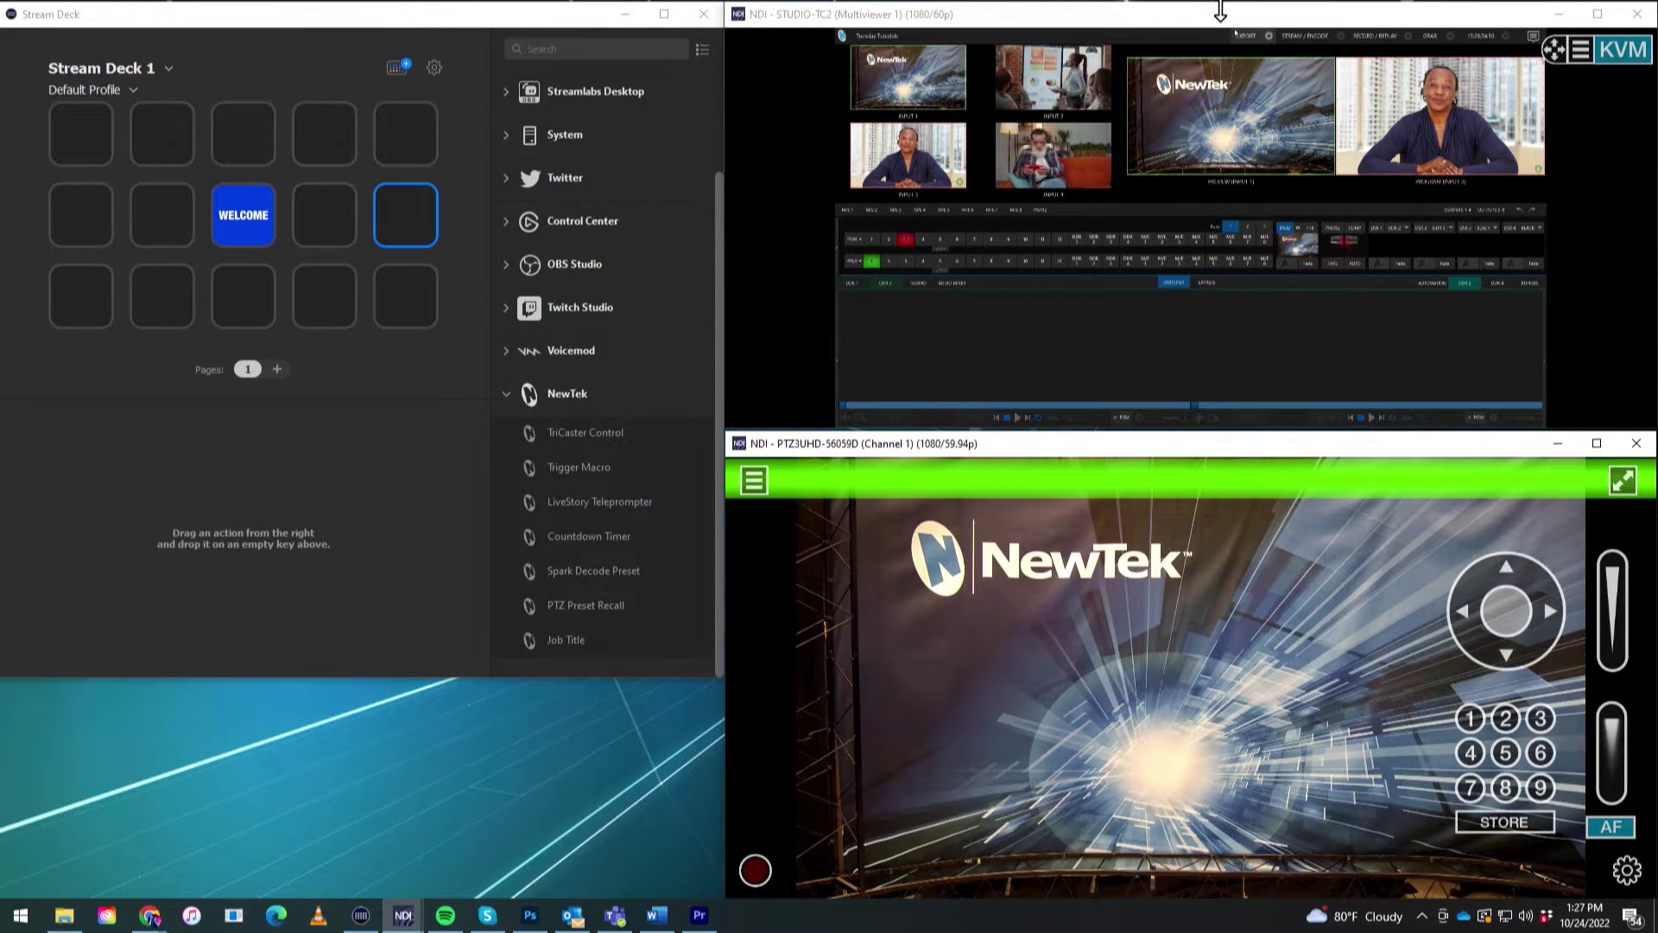
{"action": "left_click", "coordinate": [1219, 11]}
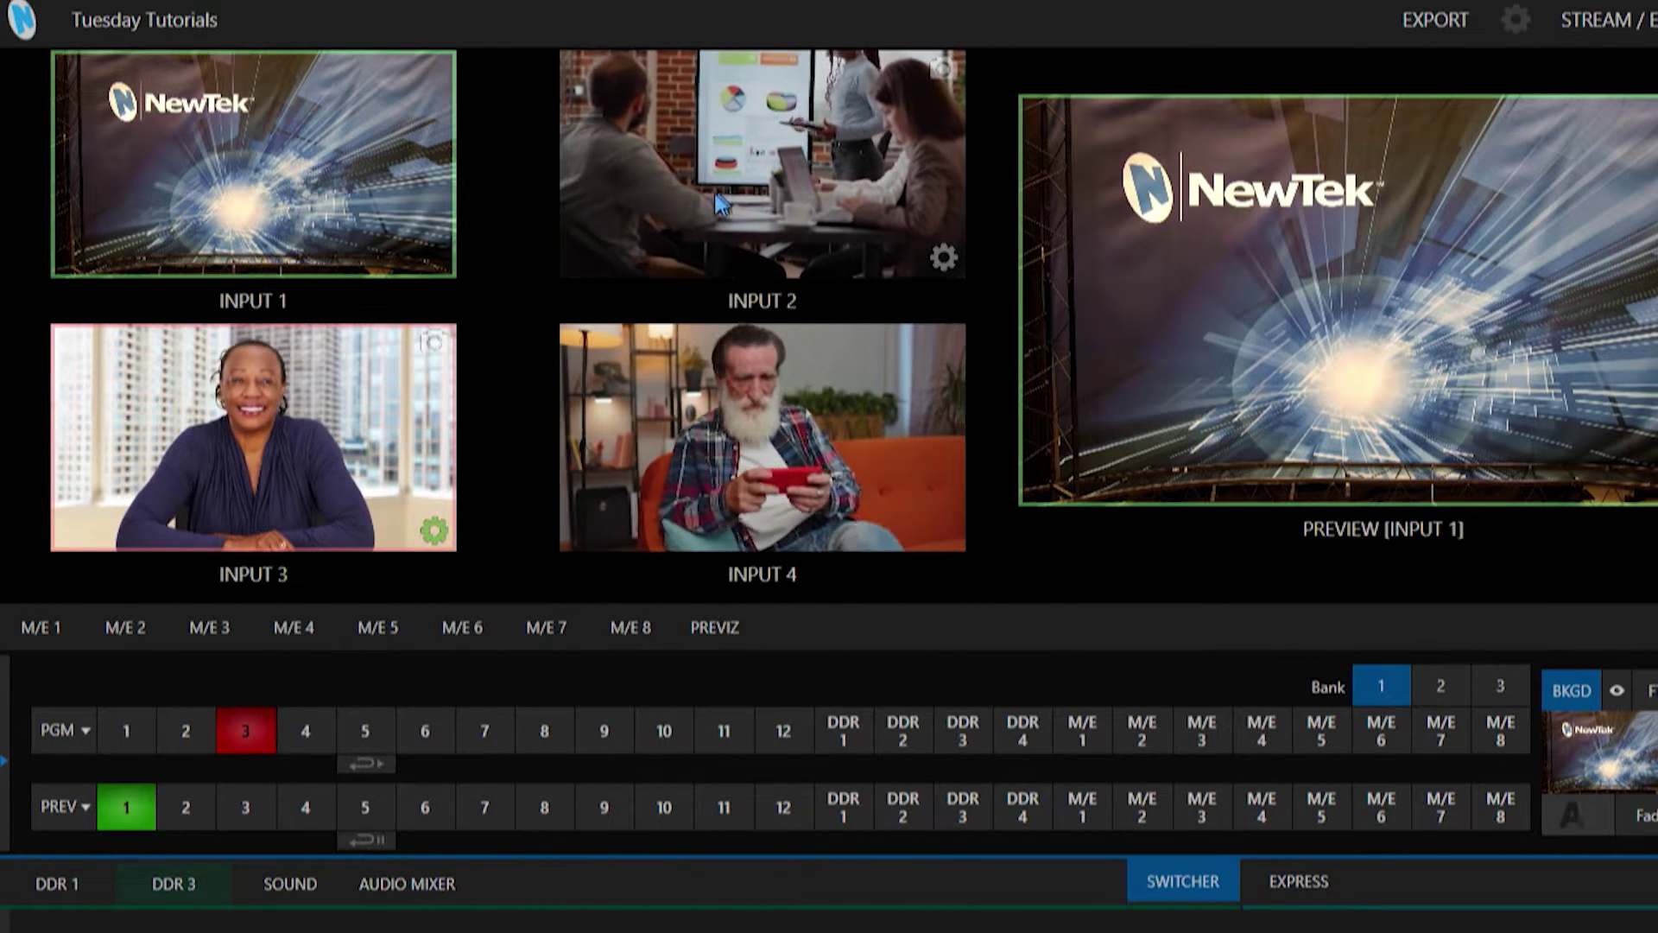
Show Input 1 and its Source Presets grid on the second multiviewer monitor, then open Input 1's camera settings.
{"action": "right_click", "coordinate": [749, 164]}
{"action": "mouse_move", "coordinate": [791, 213]}
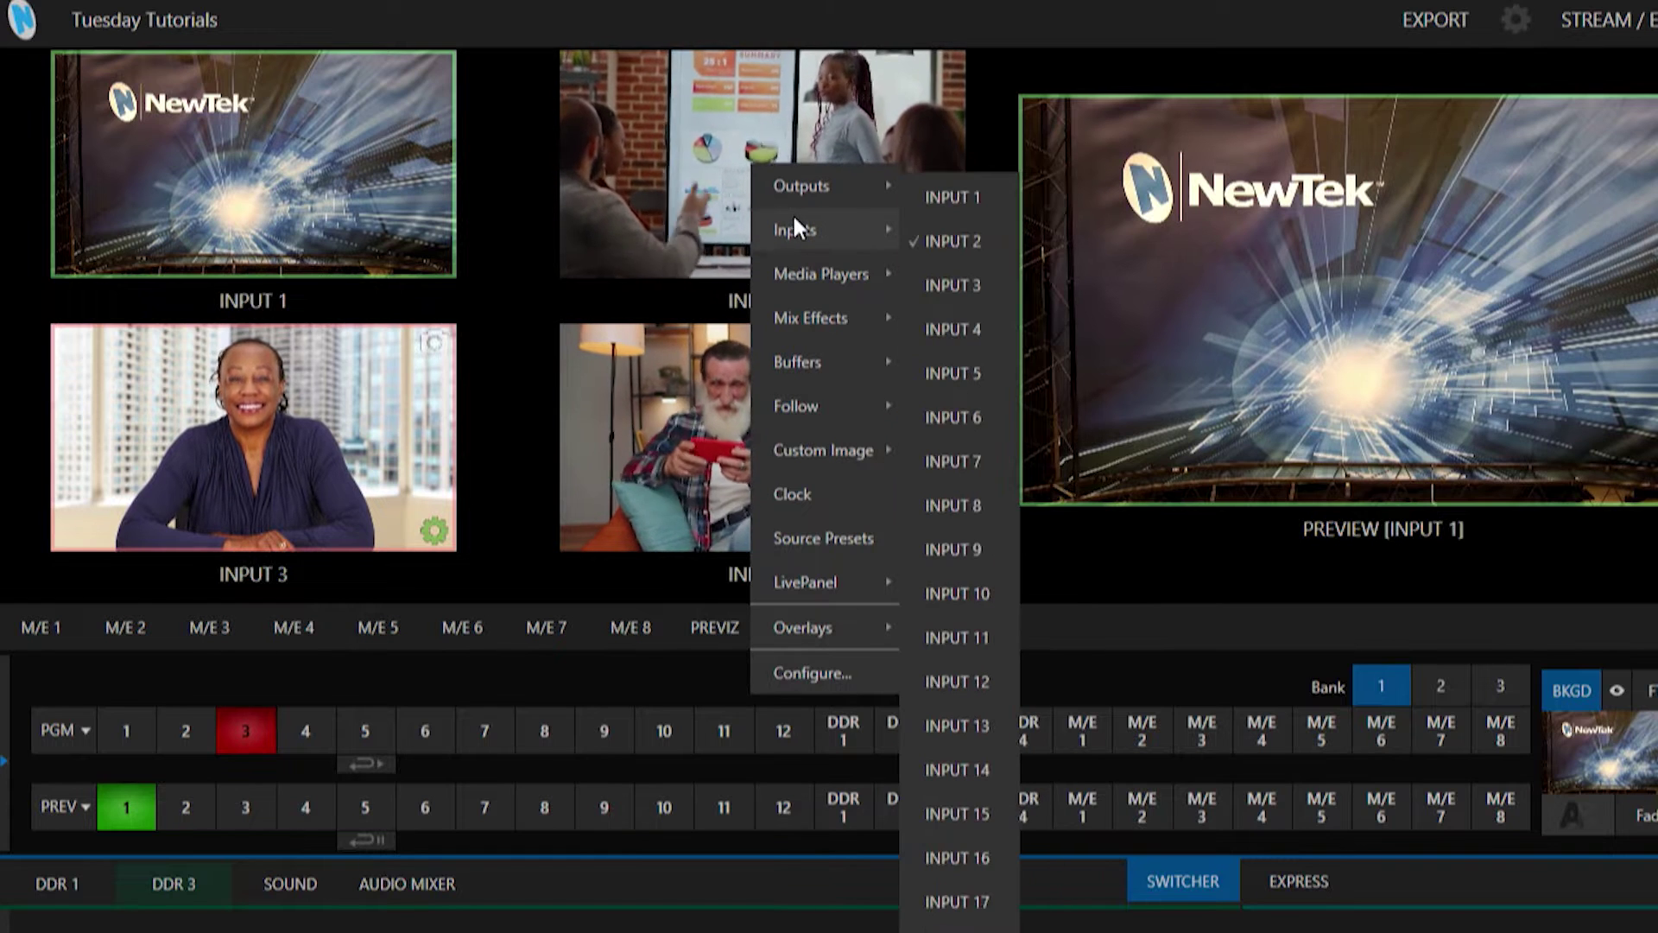
{"action": "left_click", "coordinate": [945, 195]}
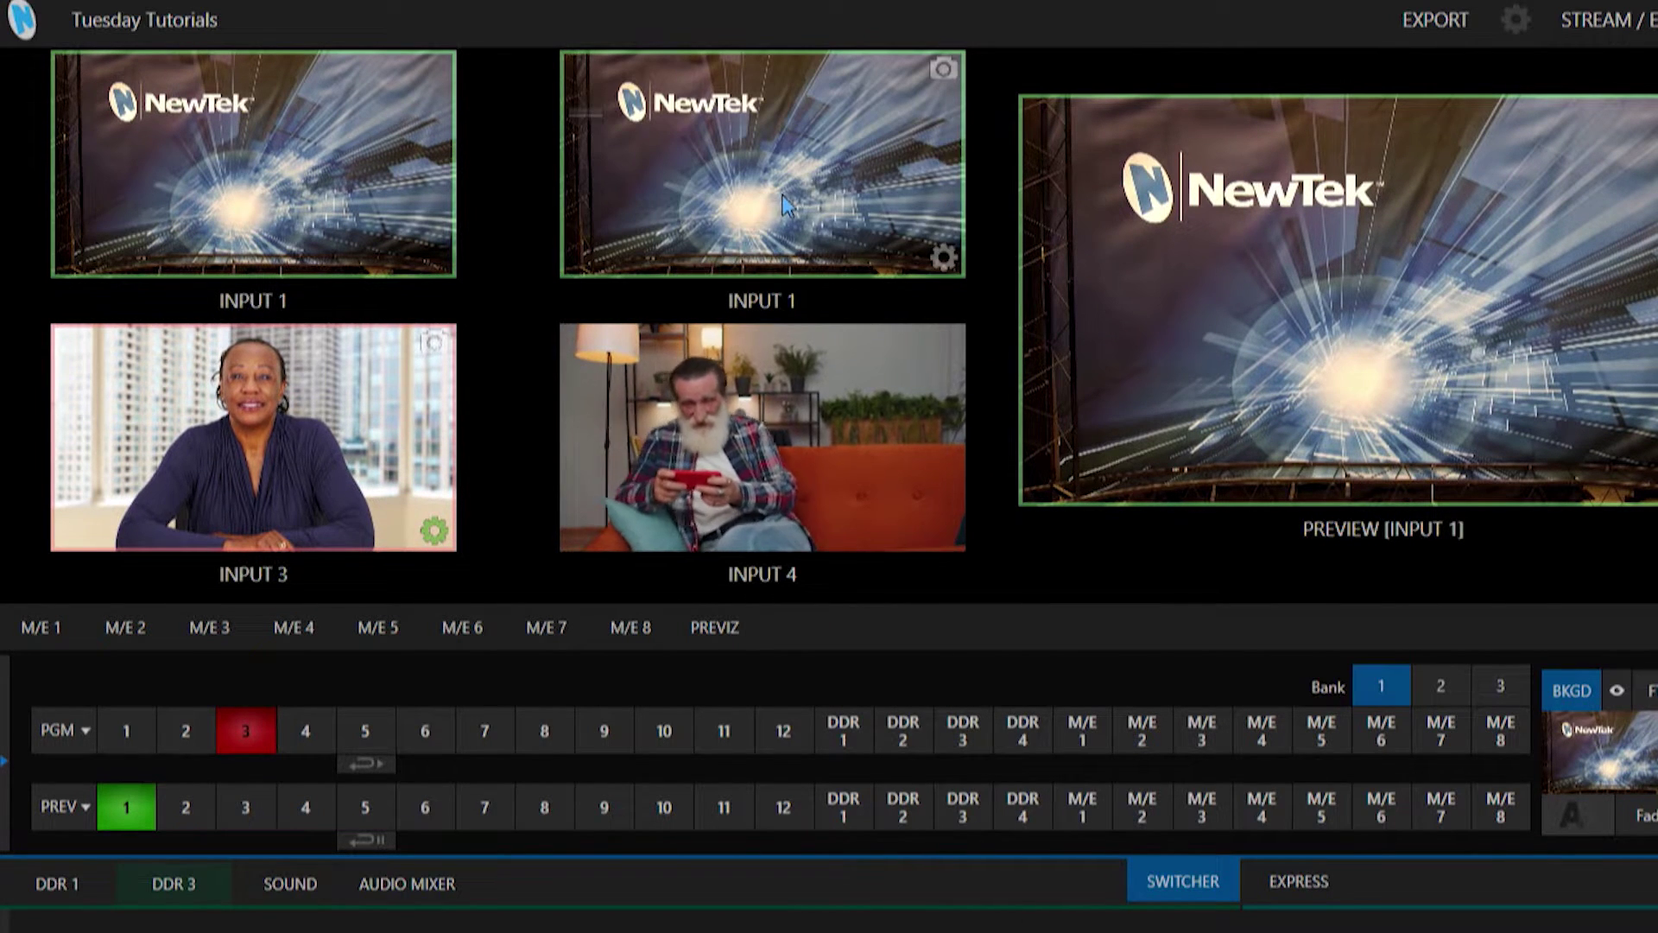
{"action": "right_click", "coordinate": [805, 161]}
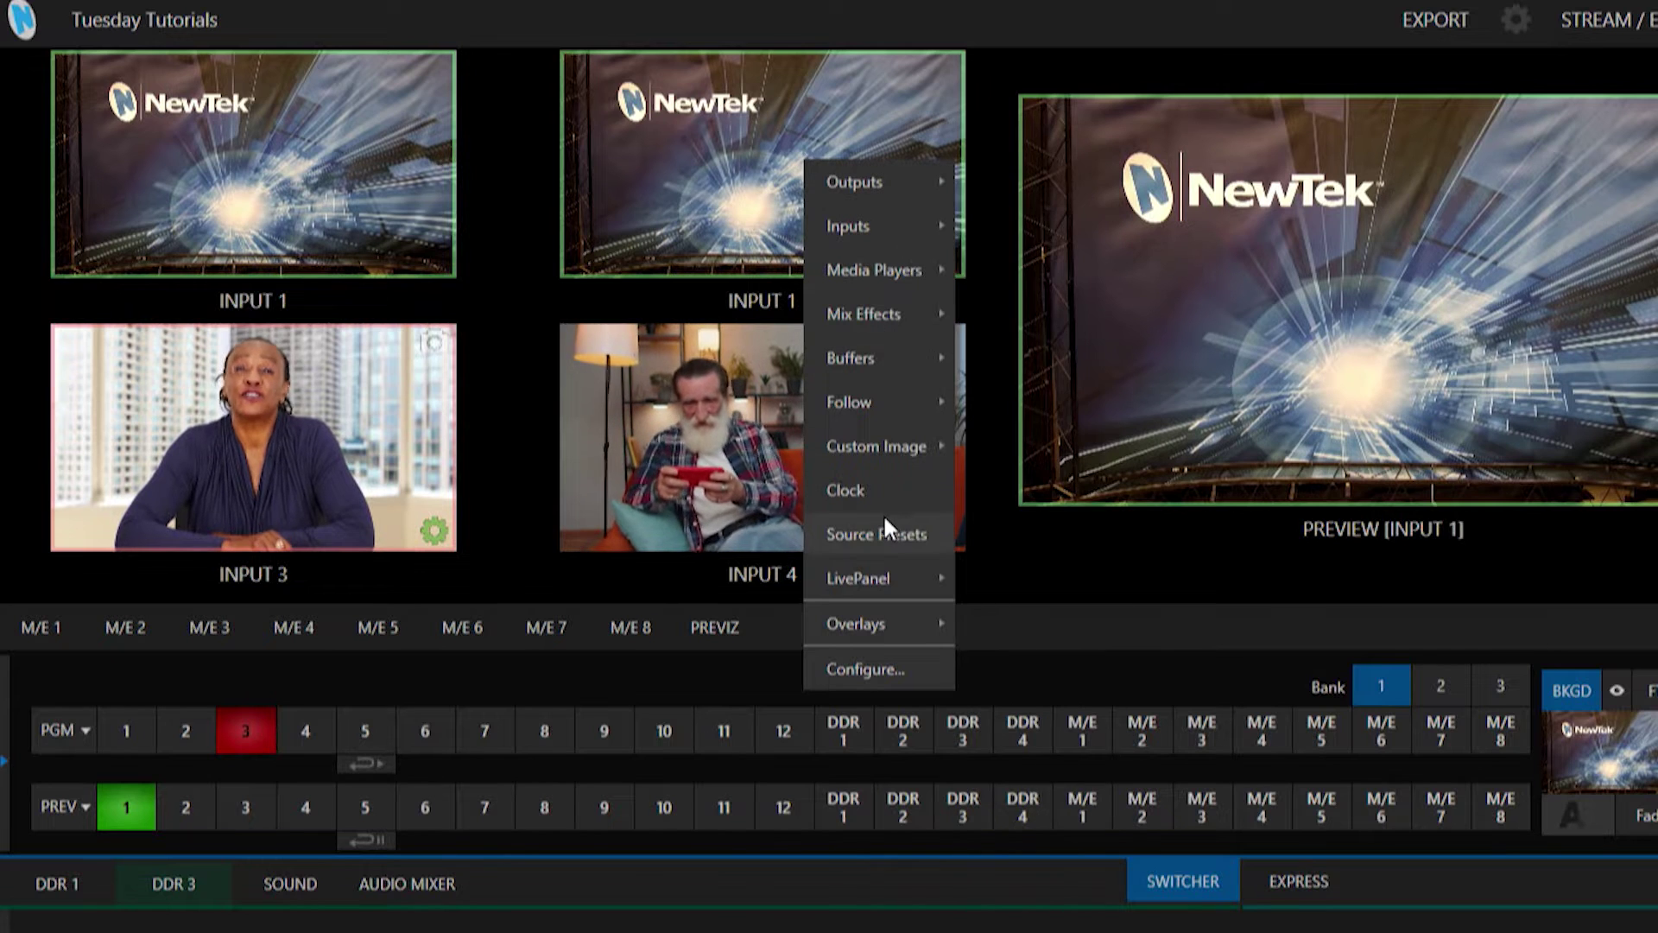
{"action": "left_click", "coordinate": [882, 514]}
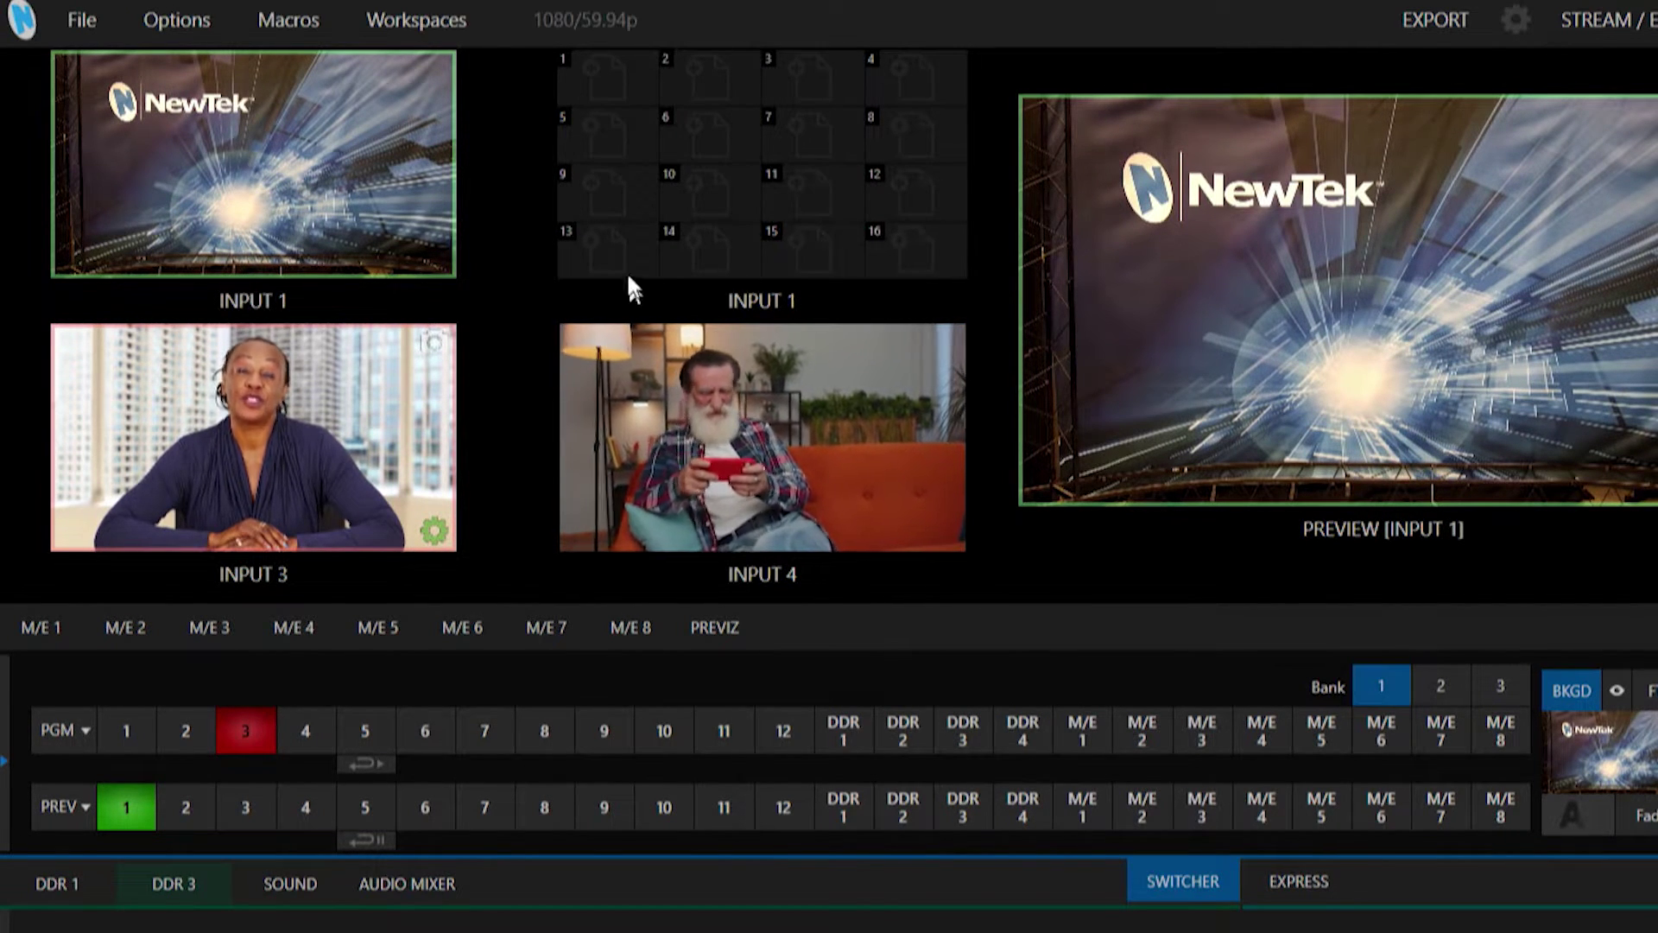
{"action": "mouse_move", "coordinate": [439, 272]}
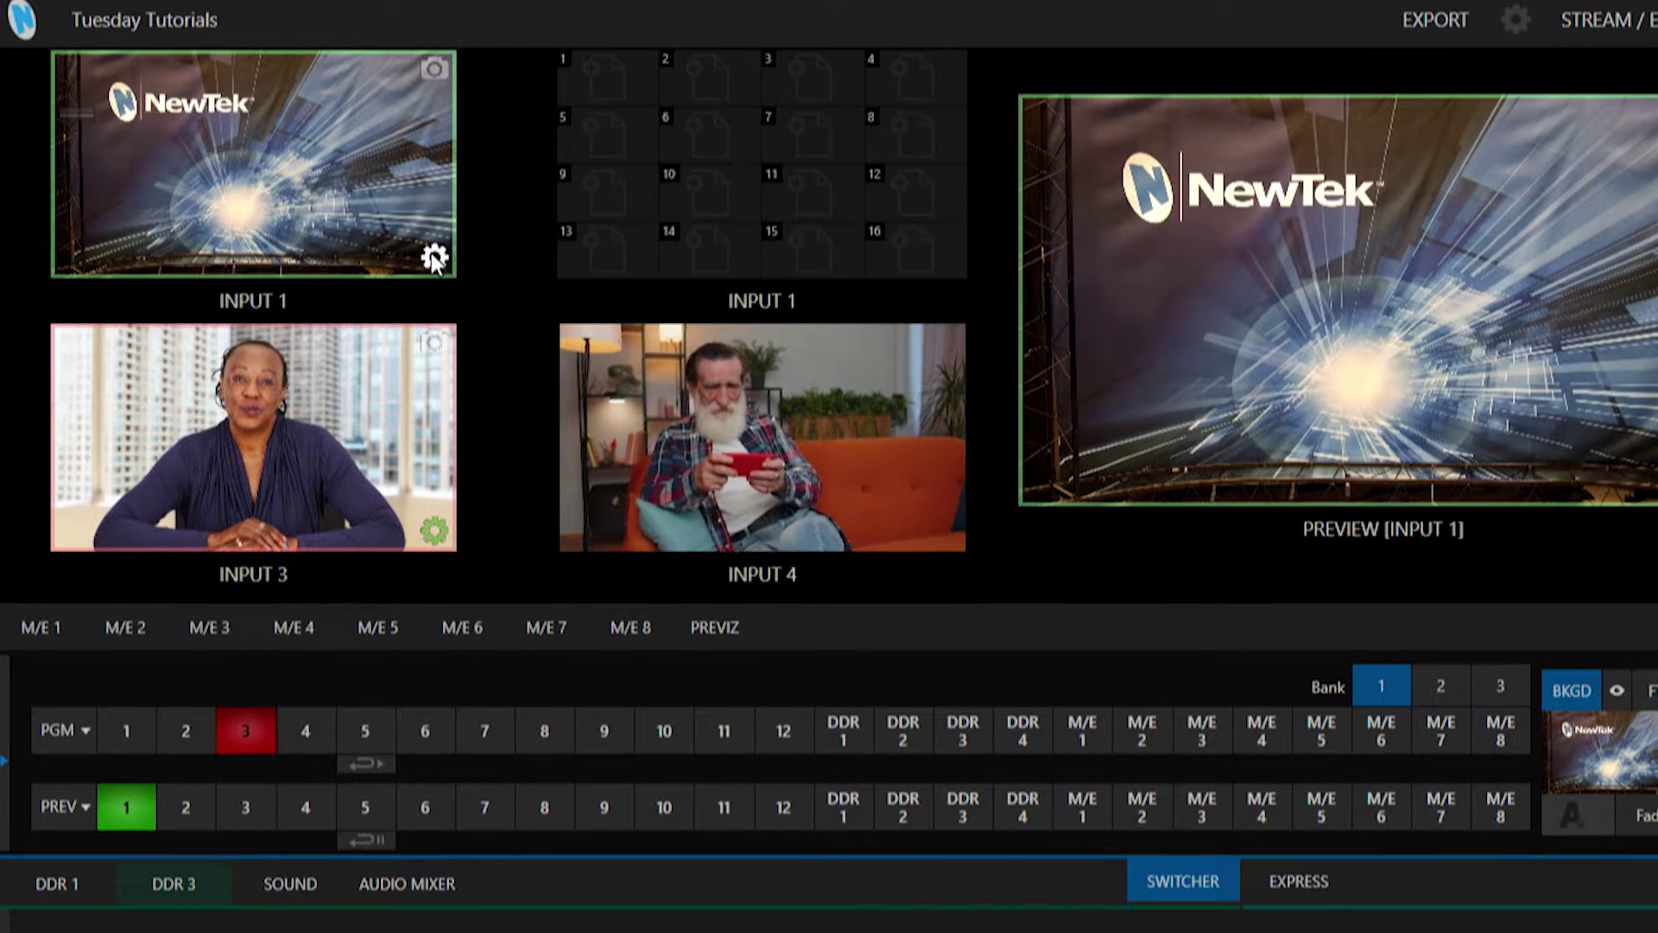
{"action": "left_click", "coordinate": [434, 256]}
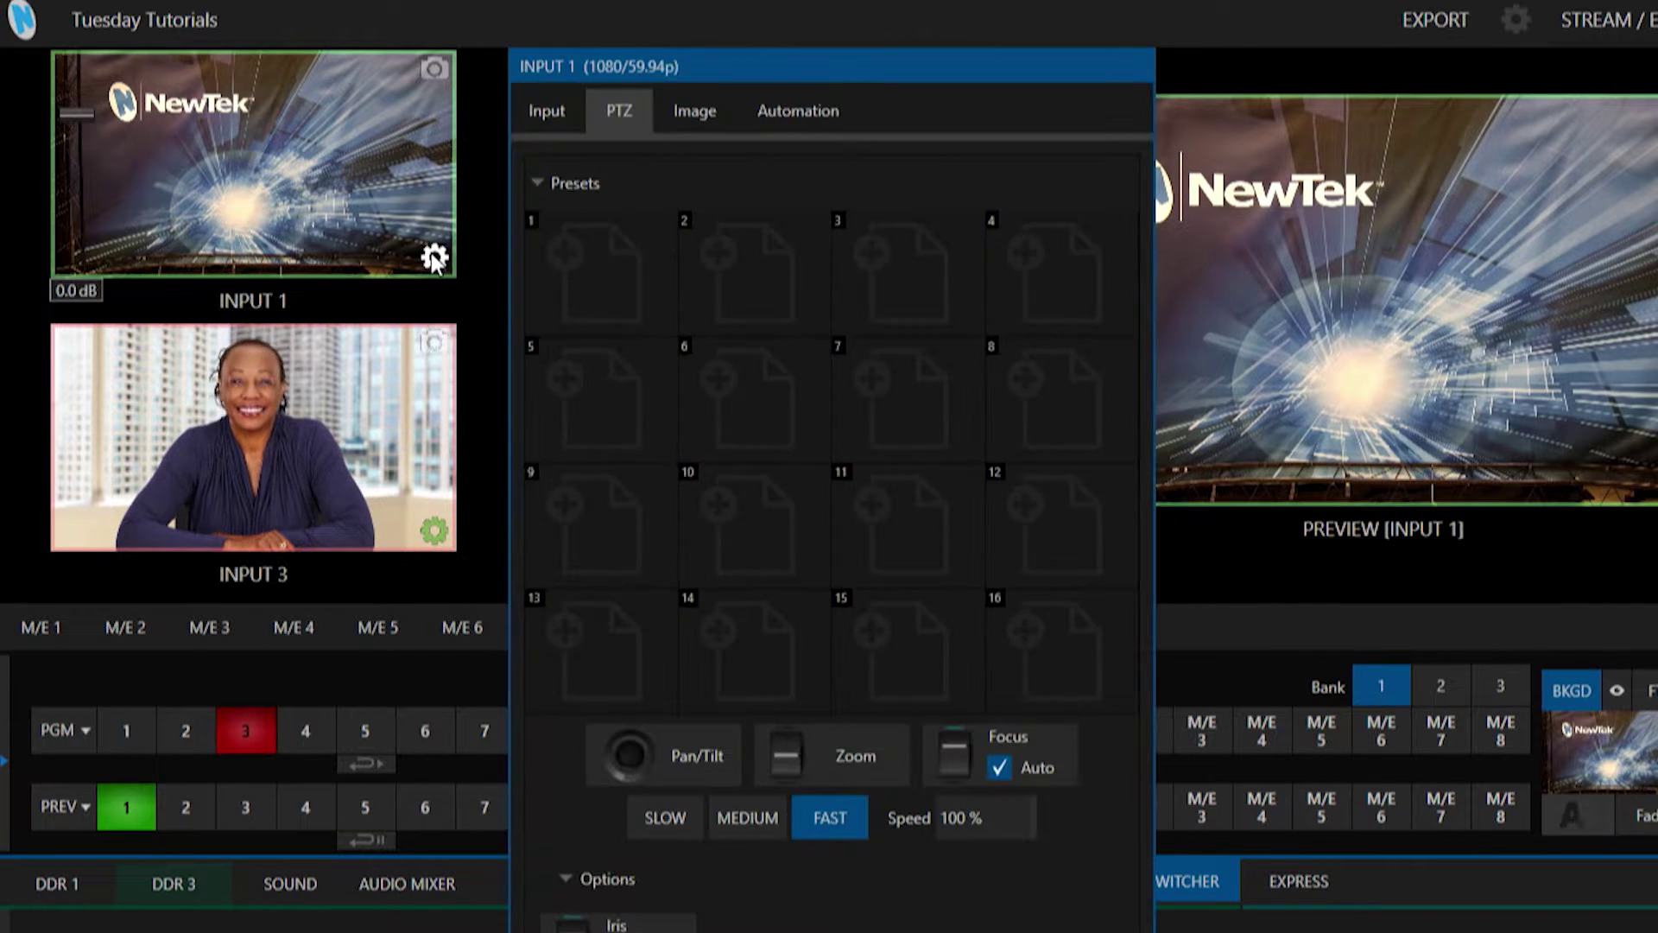
Move the camera settings panel aside and store the burst-with-logo framing as preset 1.
{"action": "left_click_drag", "start_coordinate": [797, 62], "coordinate": [1124, 233]}
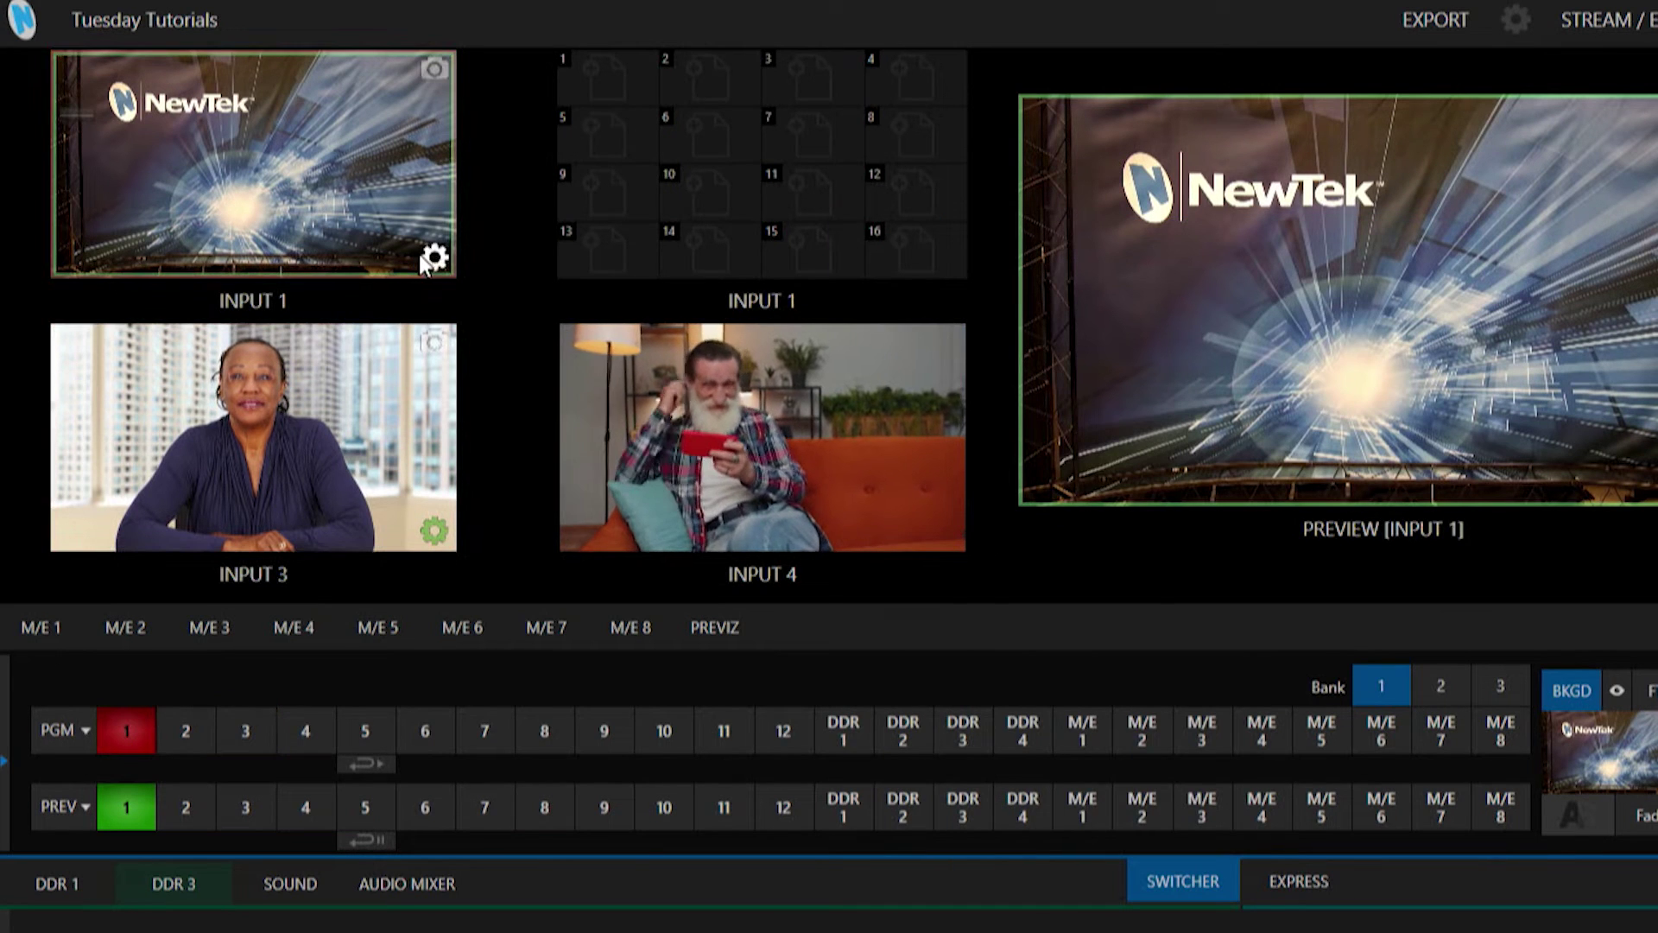
{"action": "left_click", "coordinate": [432, 258]}
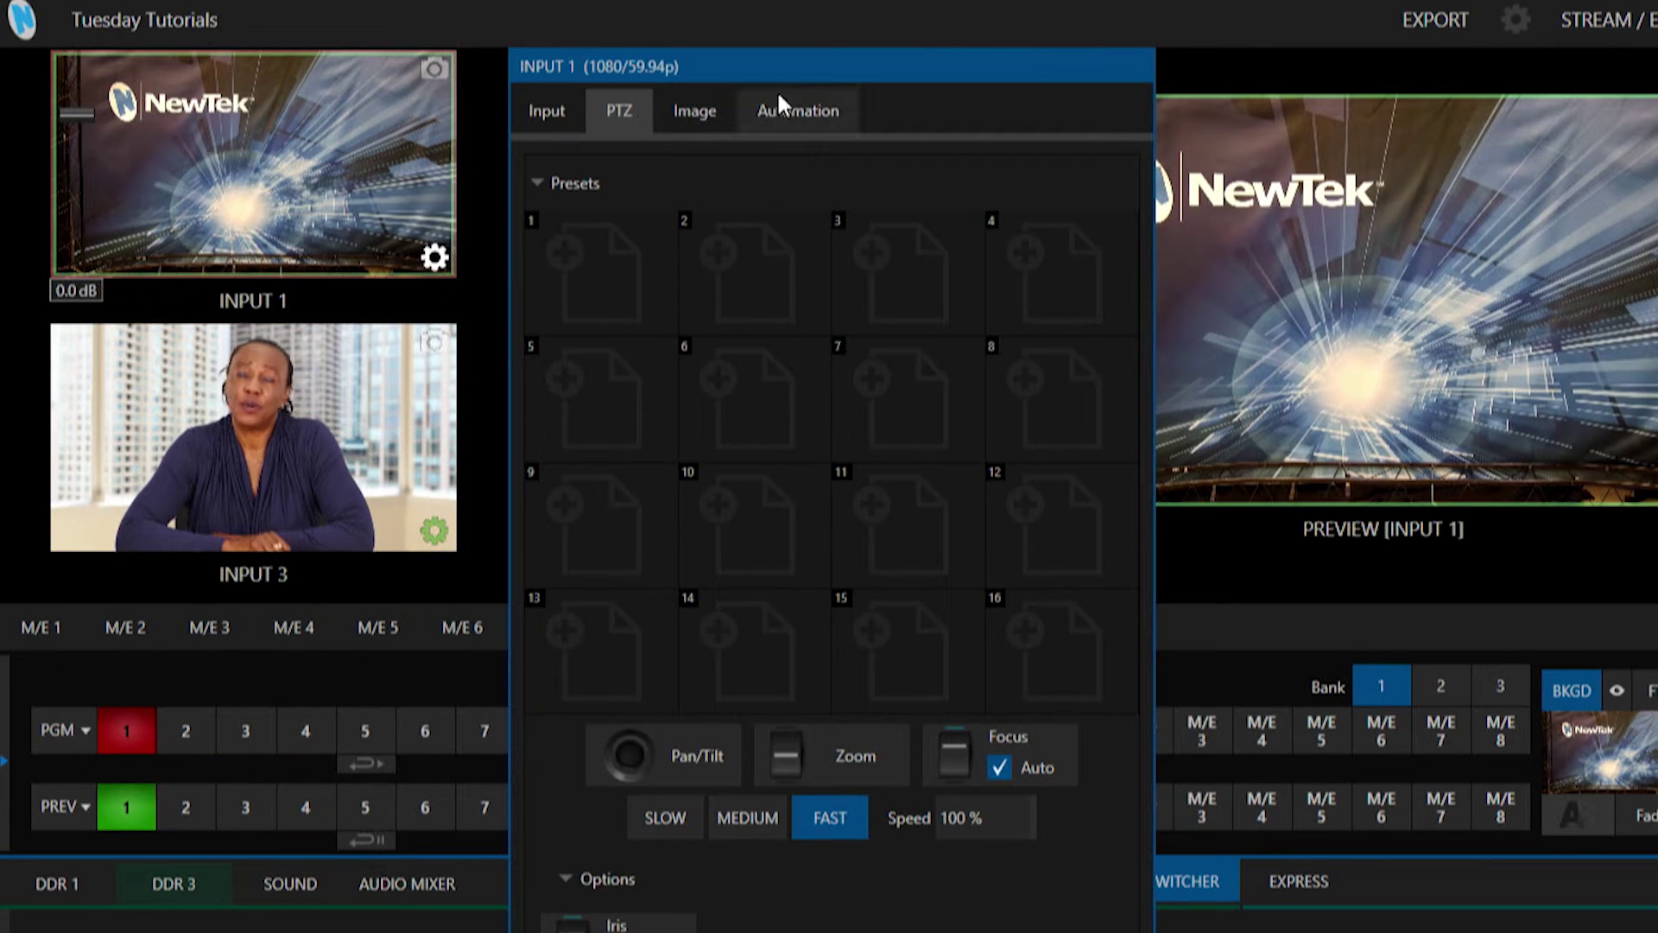
{"action": "left_click_drag", "start_coordinate": [790, 73], "coordinate": [1318, 70]}
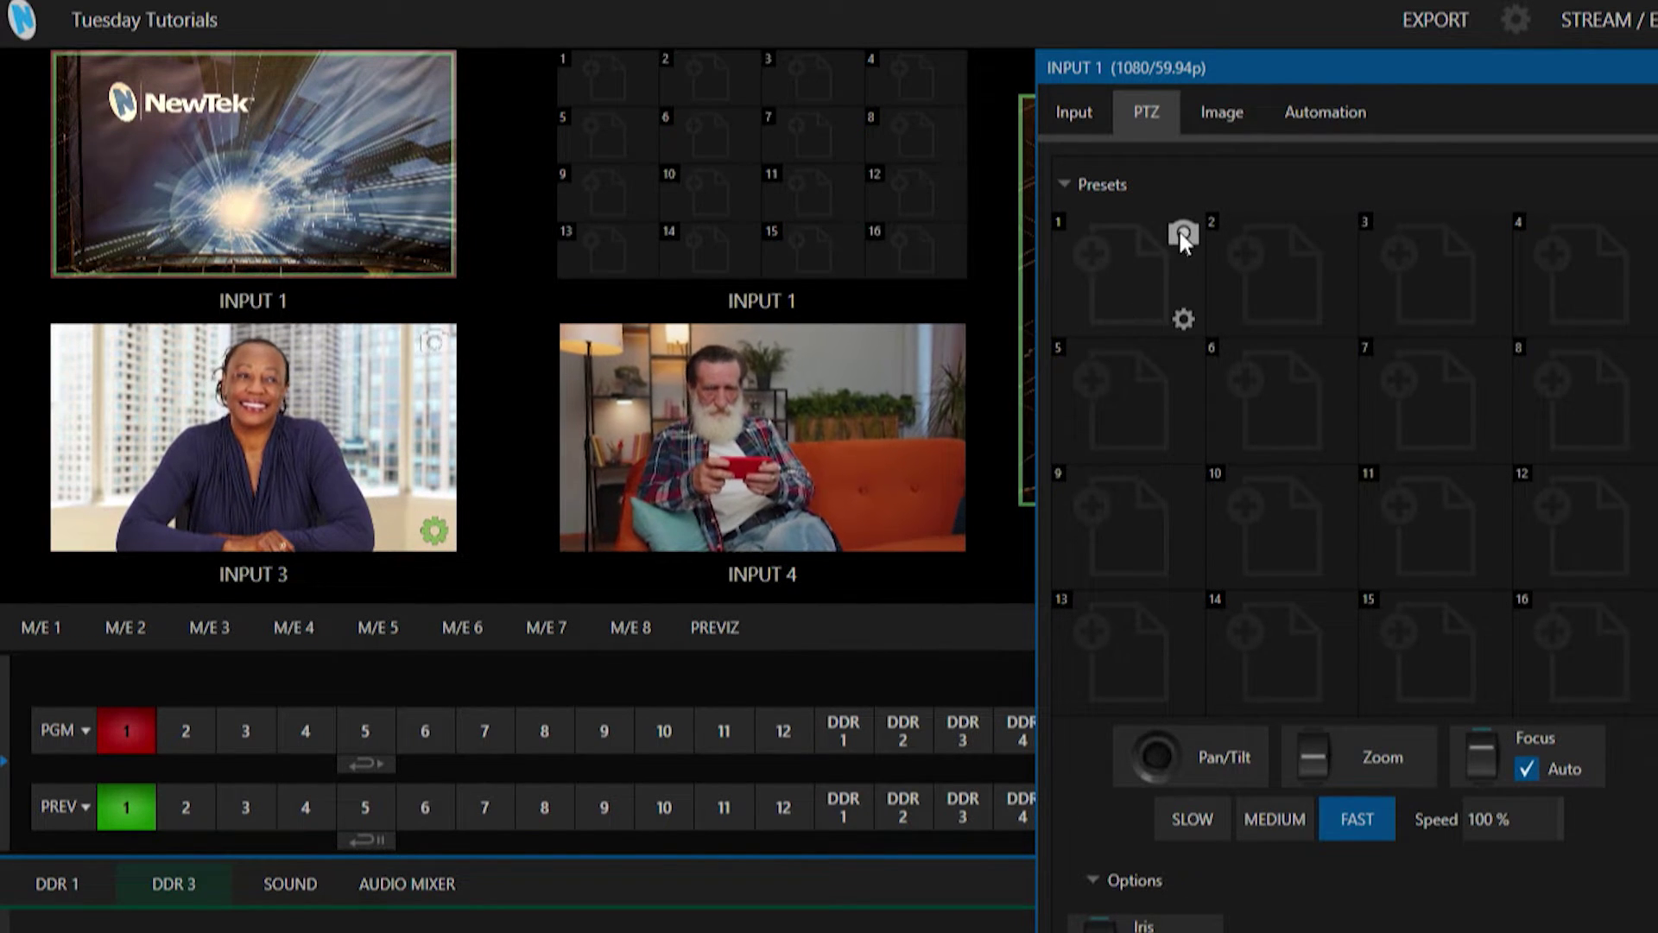
{"action": "left_click", "coordinate": [1181, 234]}
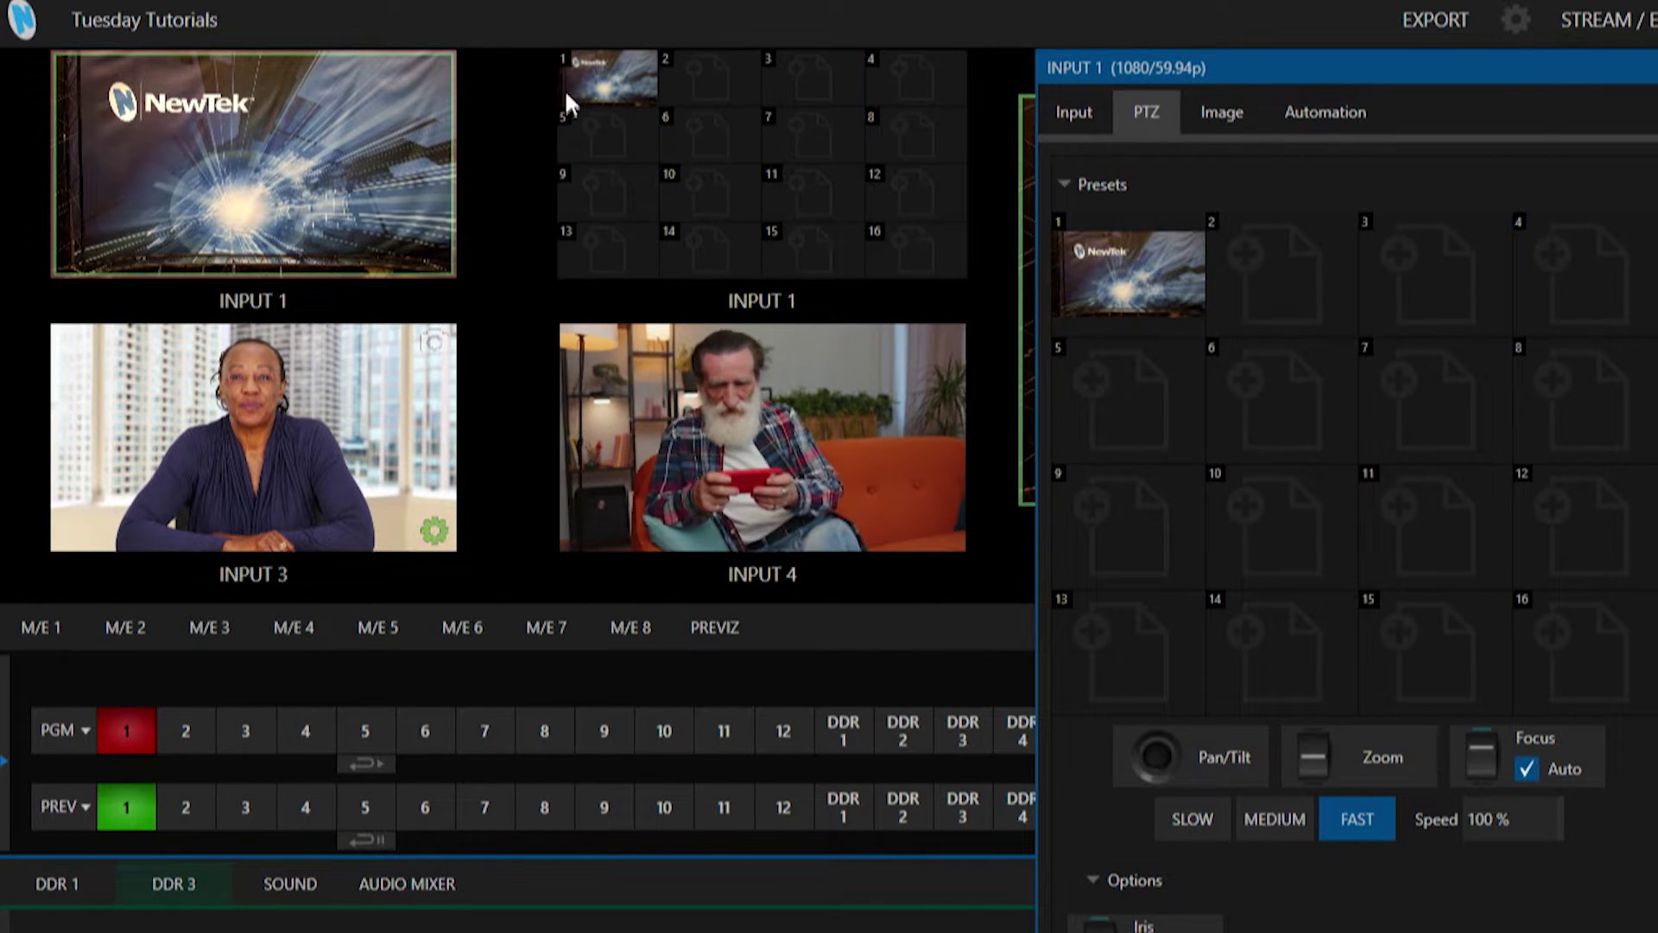
{"action": "left_click", "coordinate": [595, 69]}
Tilt down to store a centred-burst preset 2, then pan to a NewTek logo close-up as preset 3.
{"action": "mouse_move", "coordinate": [1307, 367]}
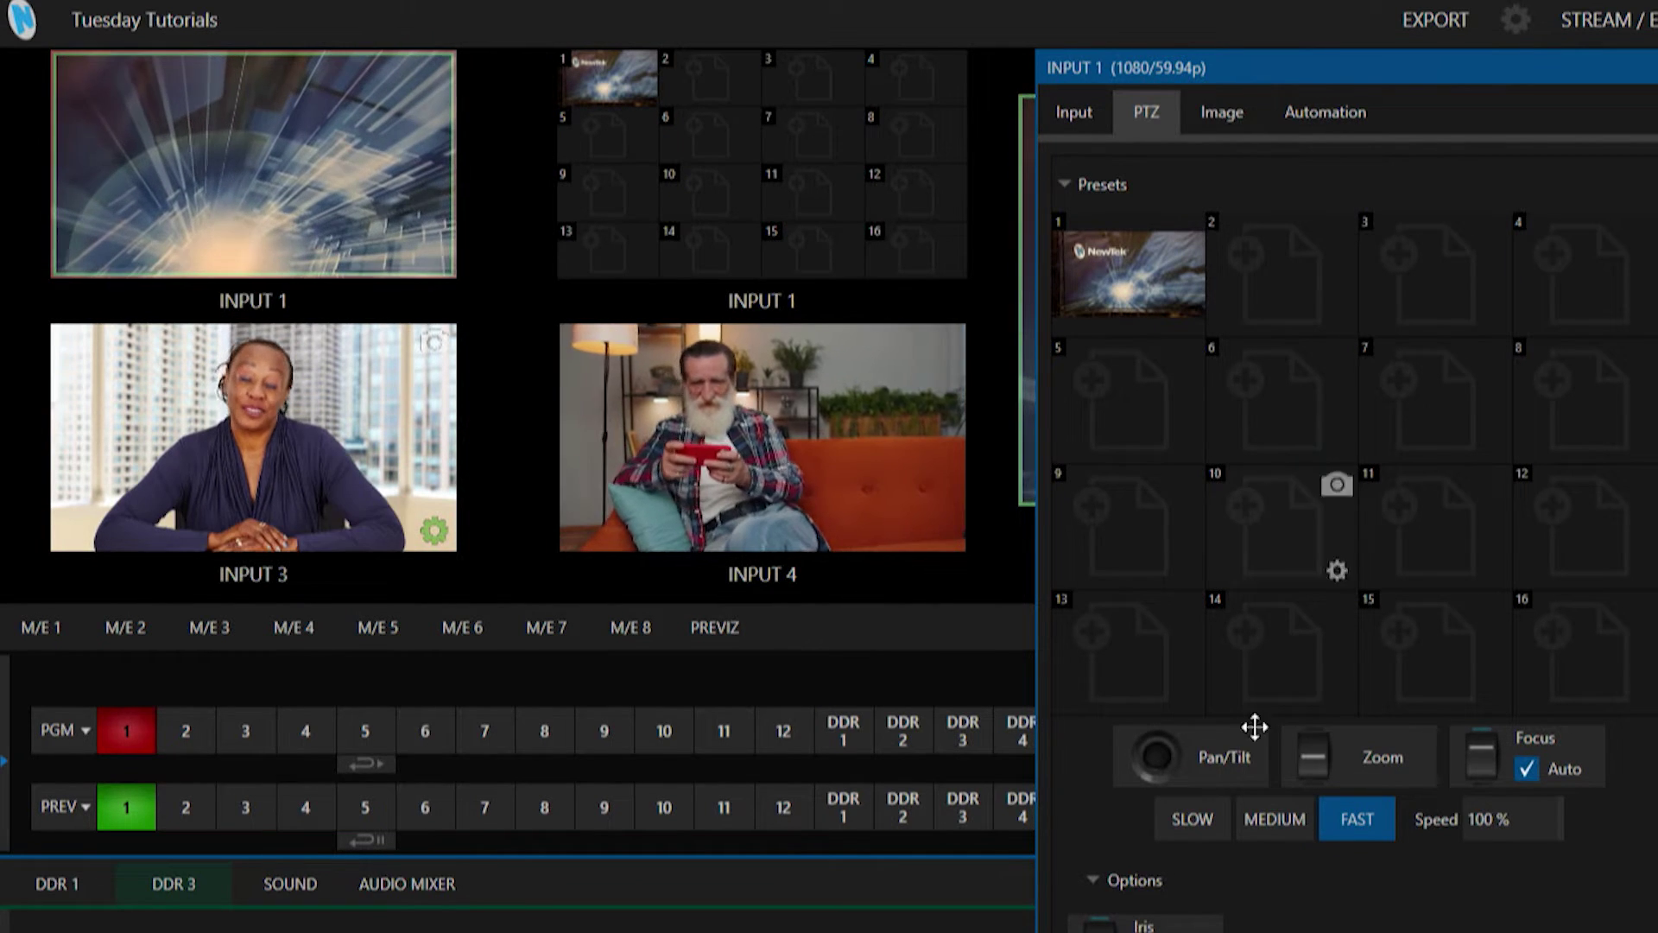
{"action": "left_click_drag", "start_coordinate": [1163, 752], "coordinate": [1160, 809]}
{"action": "left_click", "coordinate": [1341, 229]}
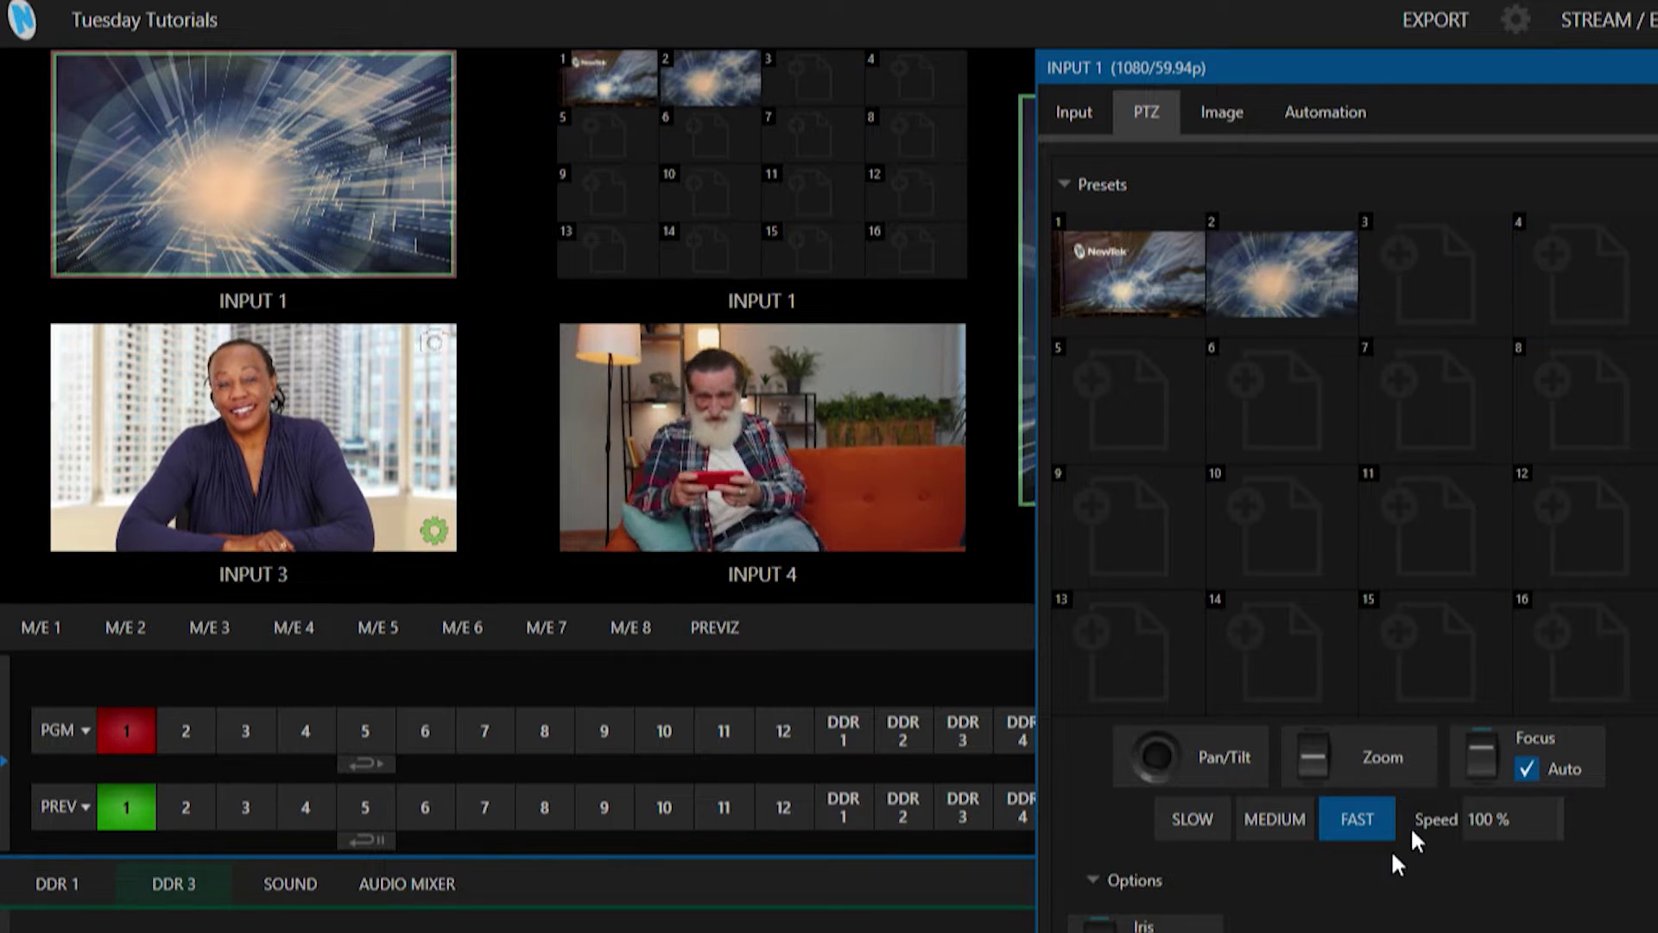
{"action": "mouse_move", "coordinate": [1150, 758]}
{"action": "left_mouse_down"}
{"action": "mouse_move", "coordinate": [1091, 714]}
{"action": "mouse_move", "coordinate": [1188, 702]}
{"action": "mouse_move", "coordinate": [1177, 734]}
{"action": "mouse_move", "coordinate": [1117, 755]}
{"action": "mouse_move", "coordinate": [1170, 759]}
{"action": "left_mouse_up"}
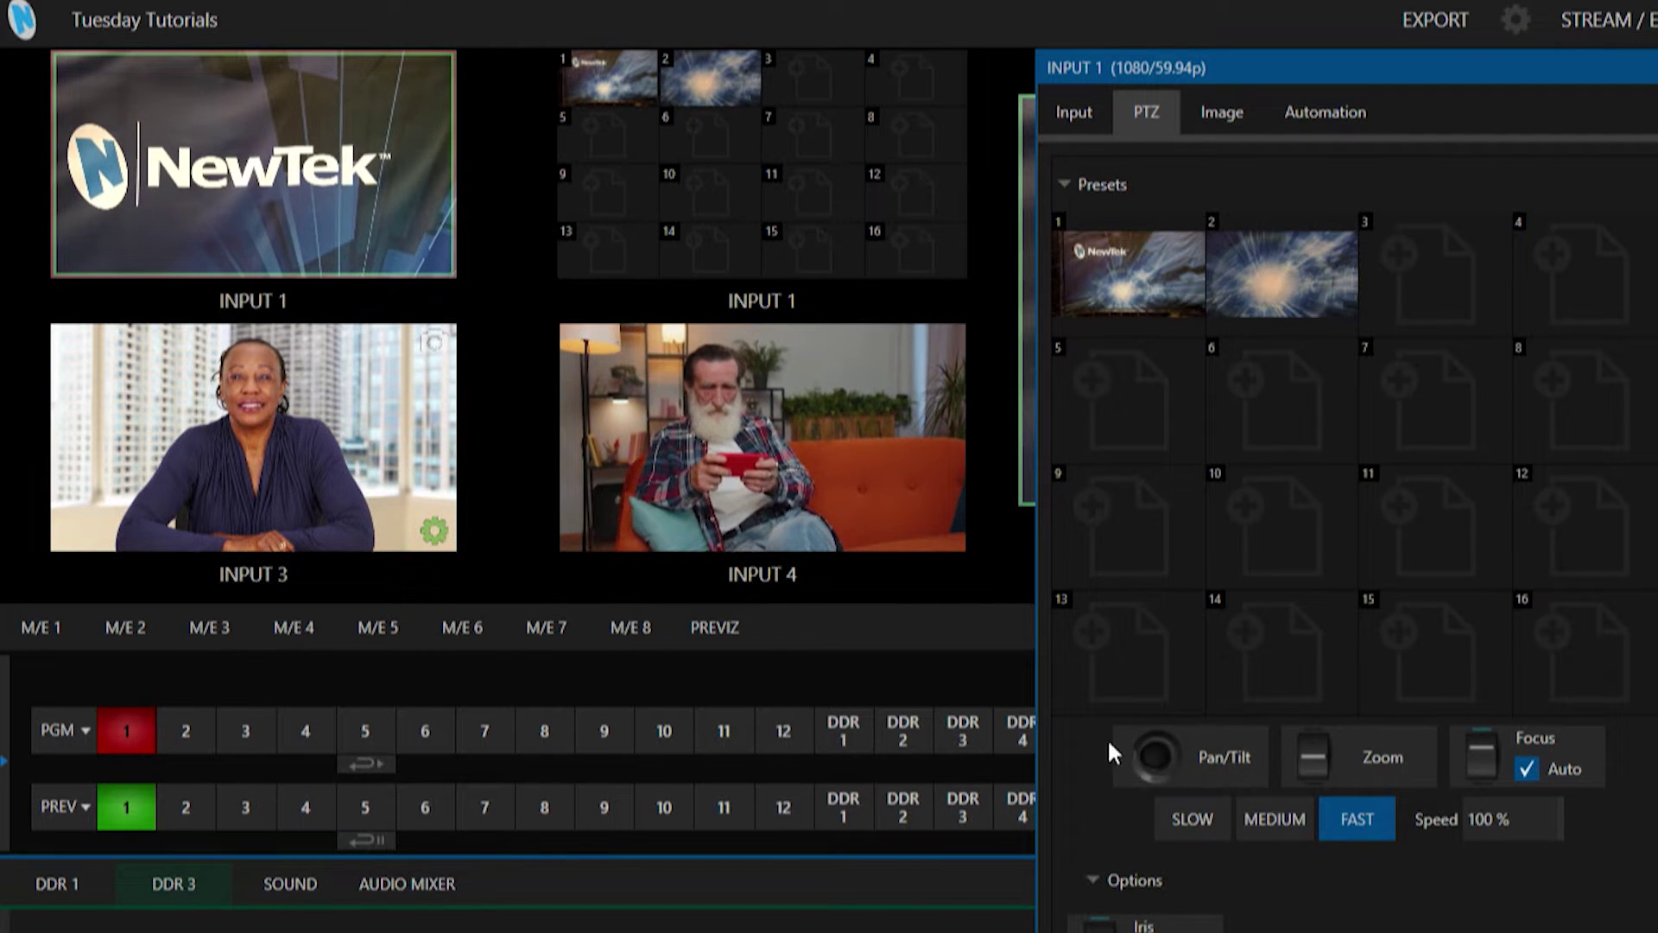
{"action": "mouse_move", "coordinate": [1416, 275]}
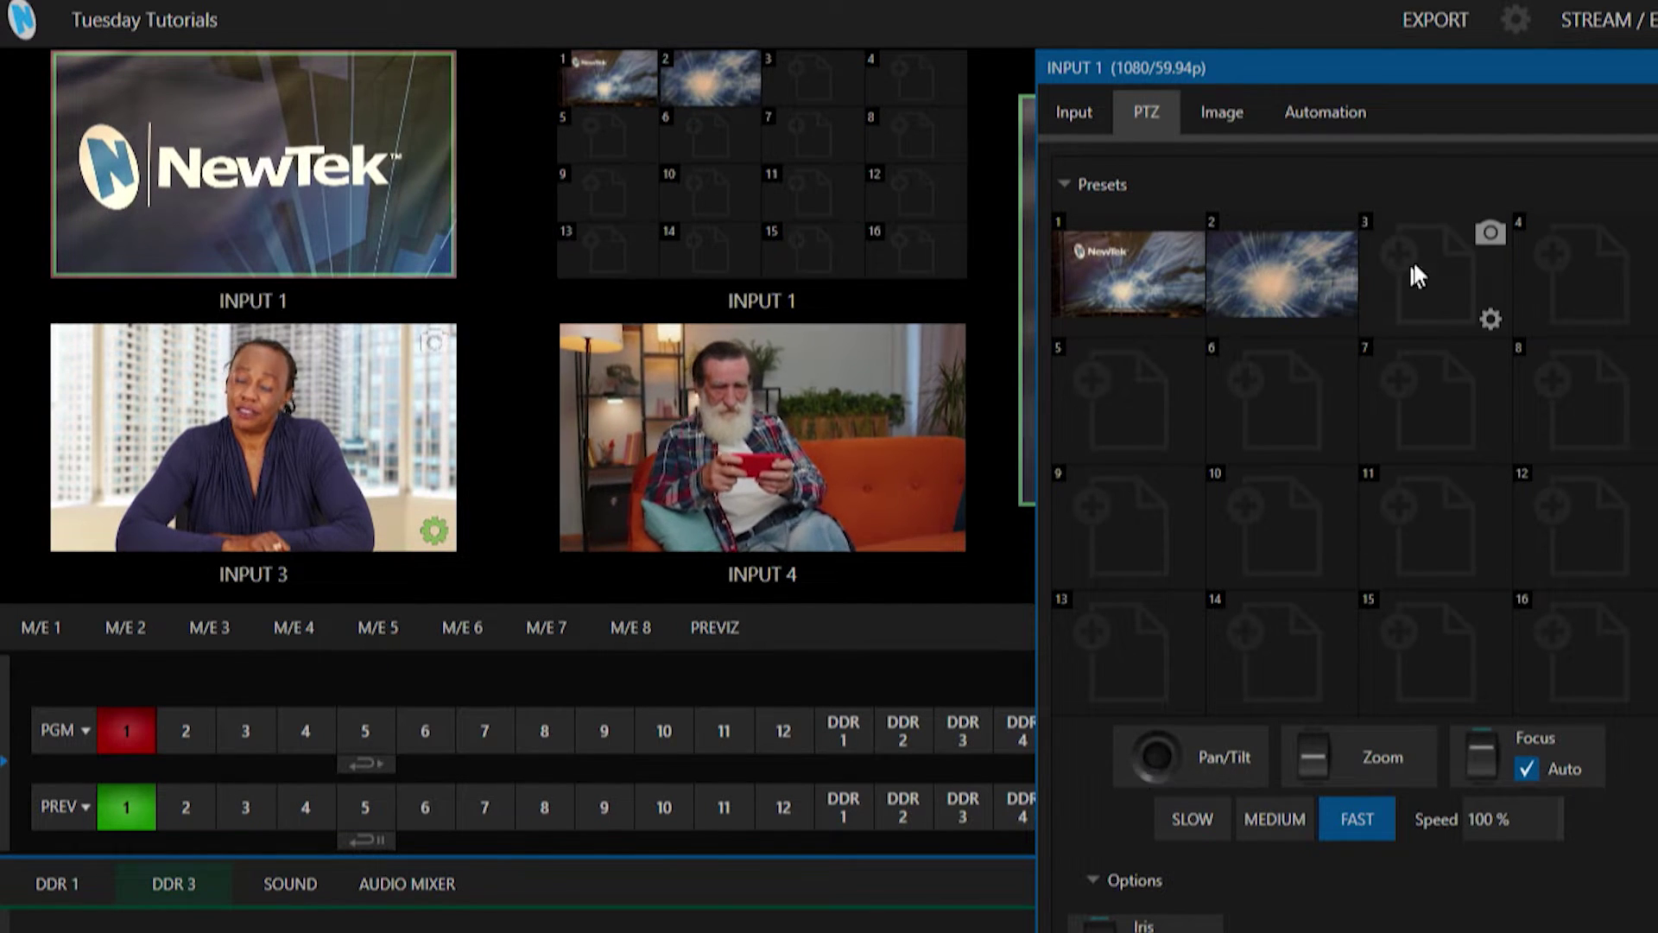
{"action": "left_click", "coordinate": [1491, 231]}
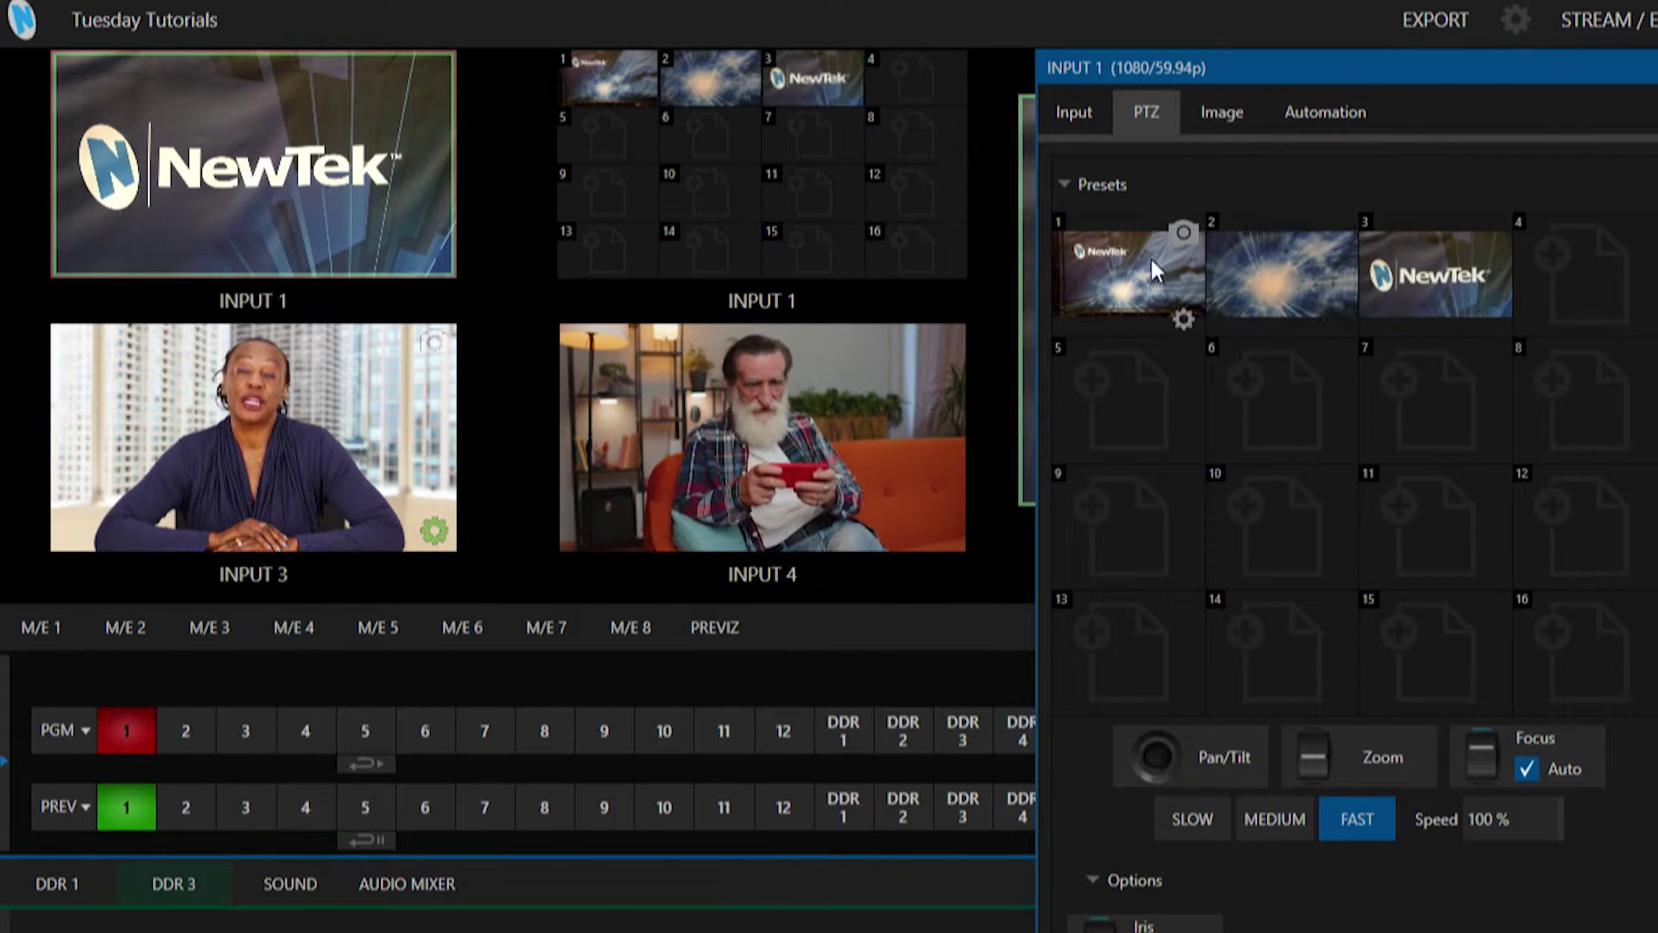
{"action": "left_click", "coordinate": [755, 283]}
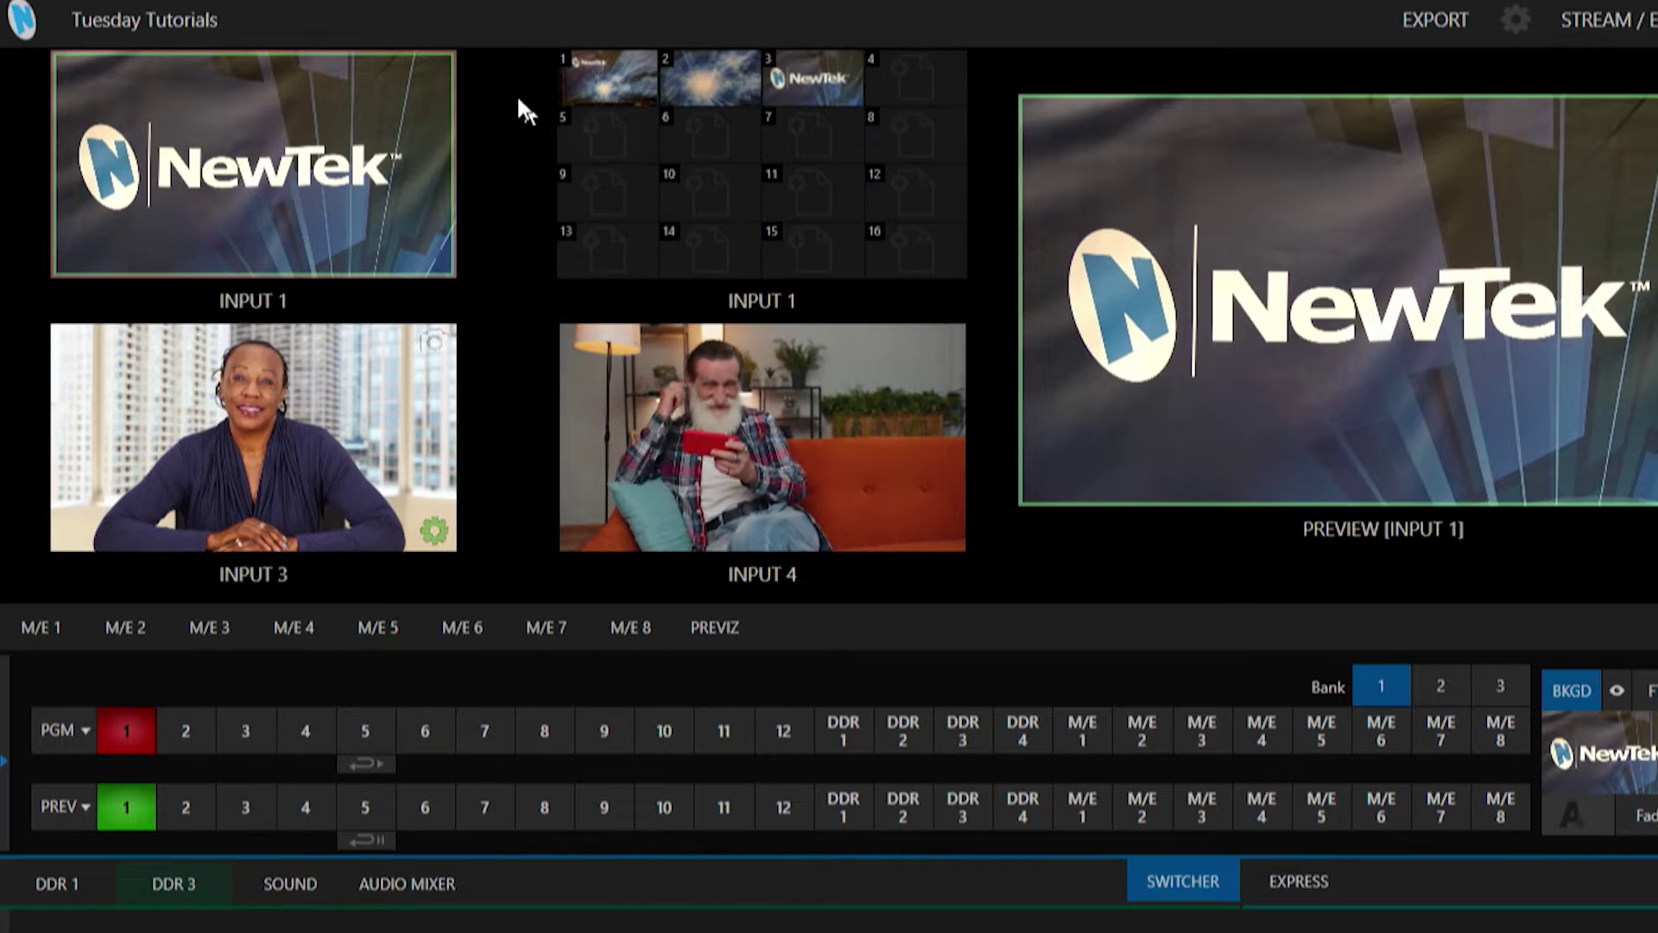
Recall presets 2, 3 and then 1 from the Source Presets grid to check each framing.
{"action": "left_click", "coordinate": [707, 77]}
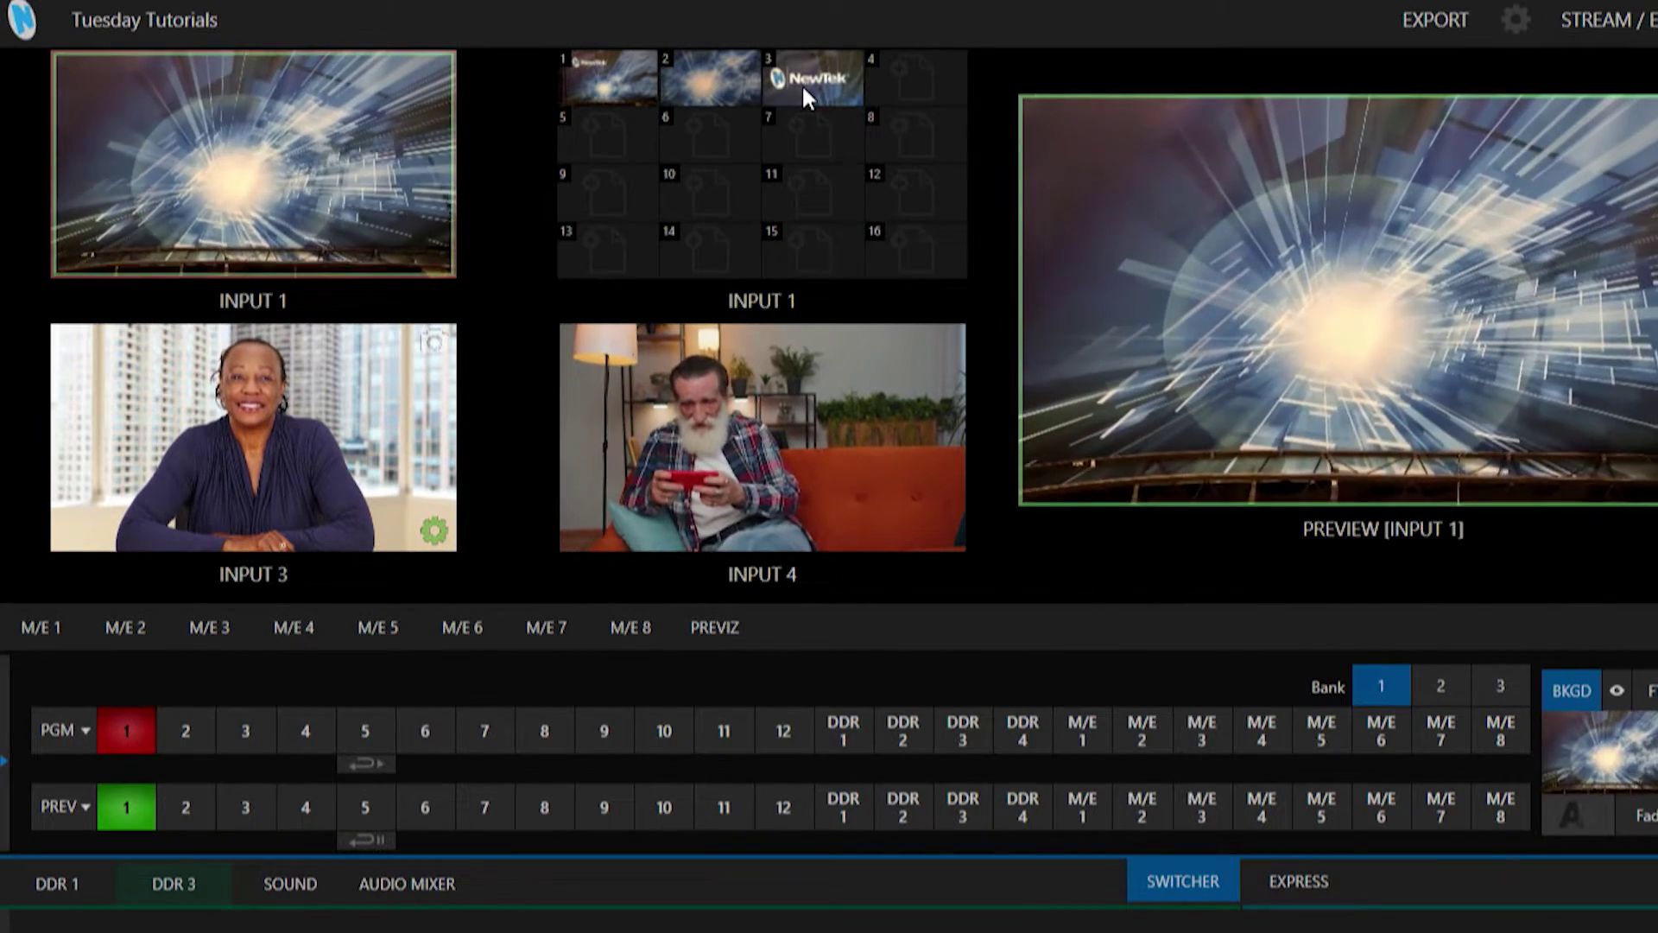
{"action": "left_click", "coordinate": [810, 76]}
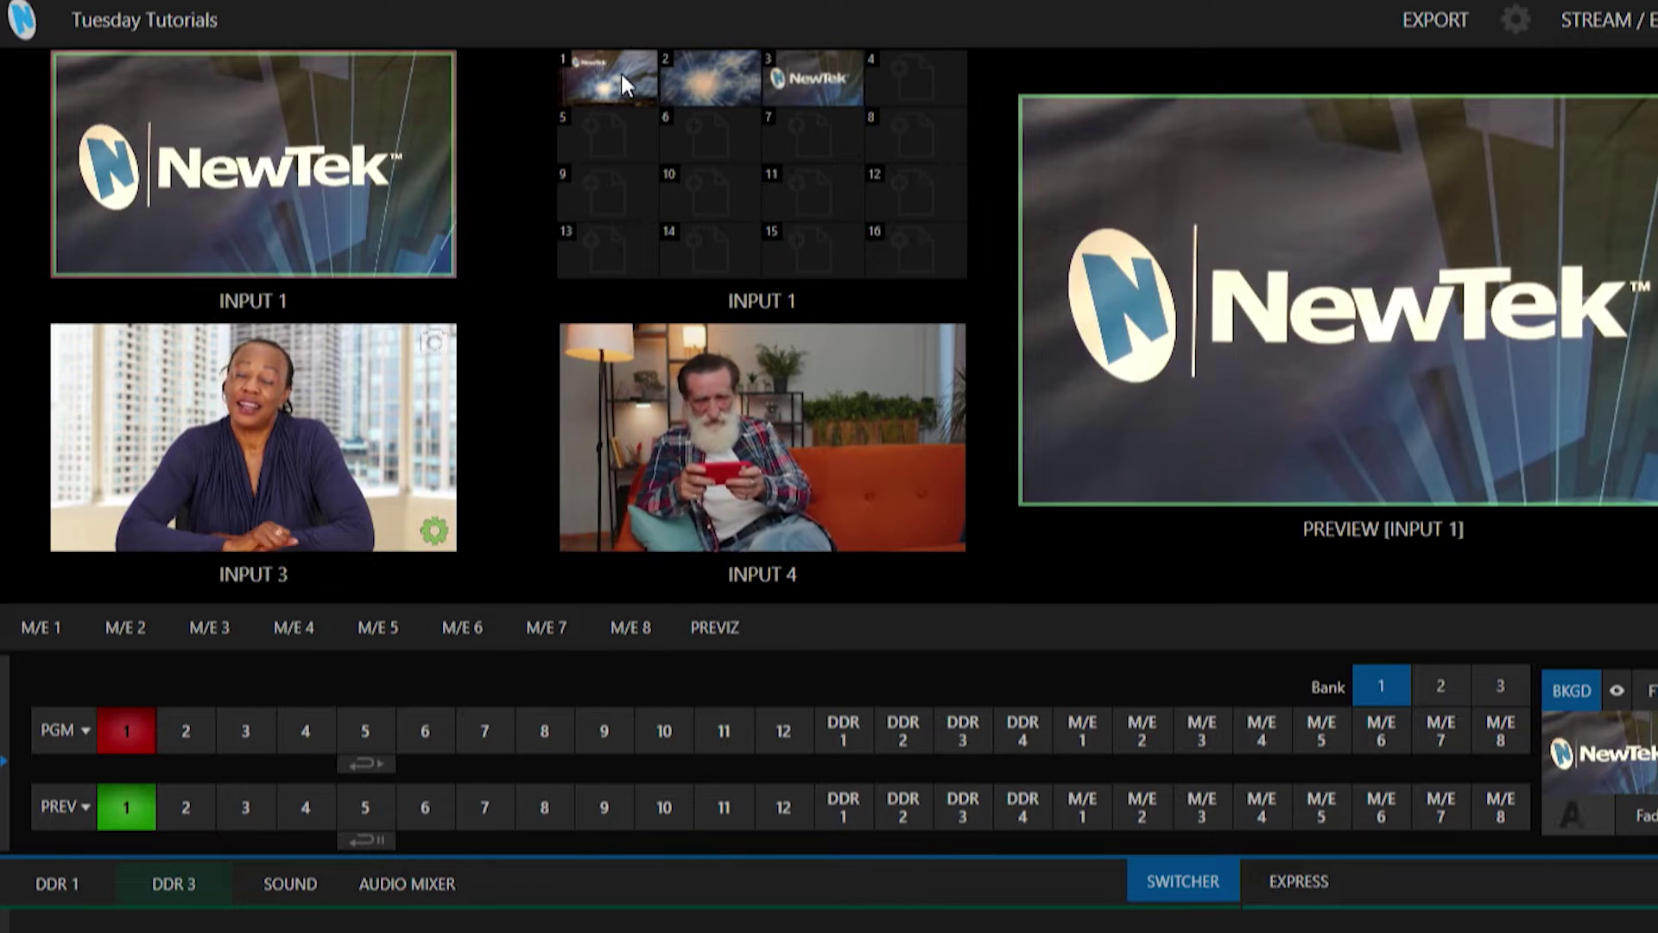
{"action": "left_click", "coordinate": [620, 74]}
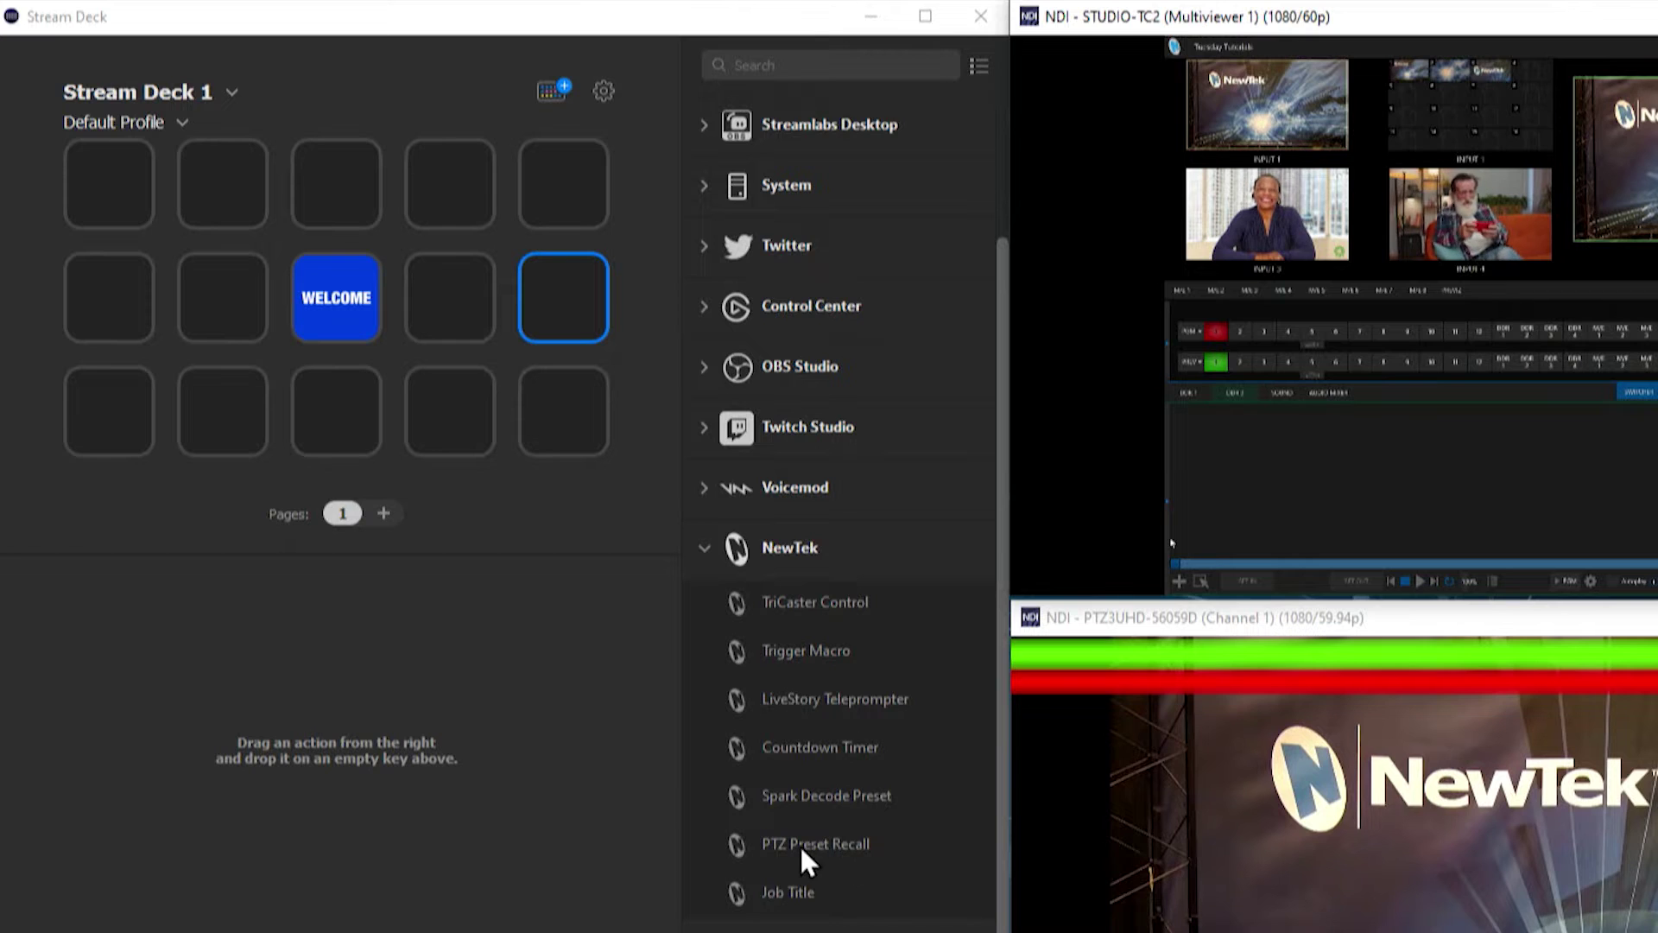
Place a NewTek PTZ Preset Recall action on the bottom-right key, defaulting to PTZ3 preset 1.
{"action": "left_click_drag", "start_coordinate": [839, 842], "coordinate": [556, 411]}
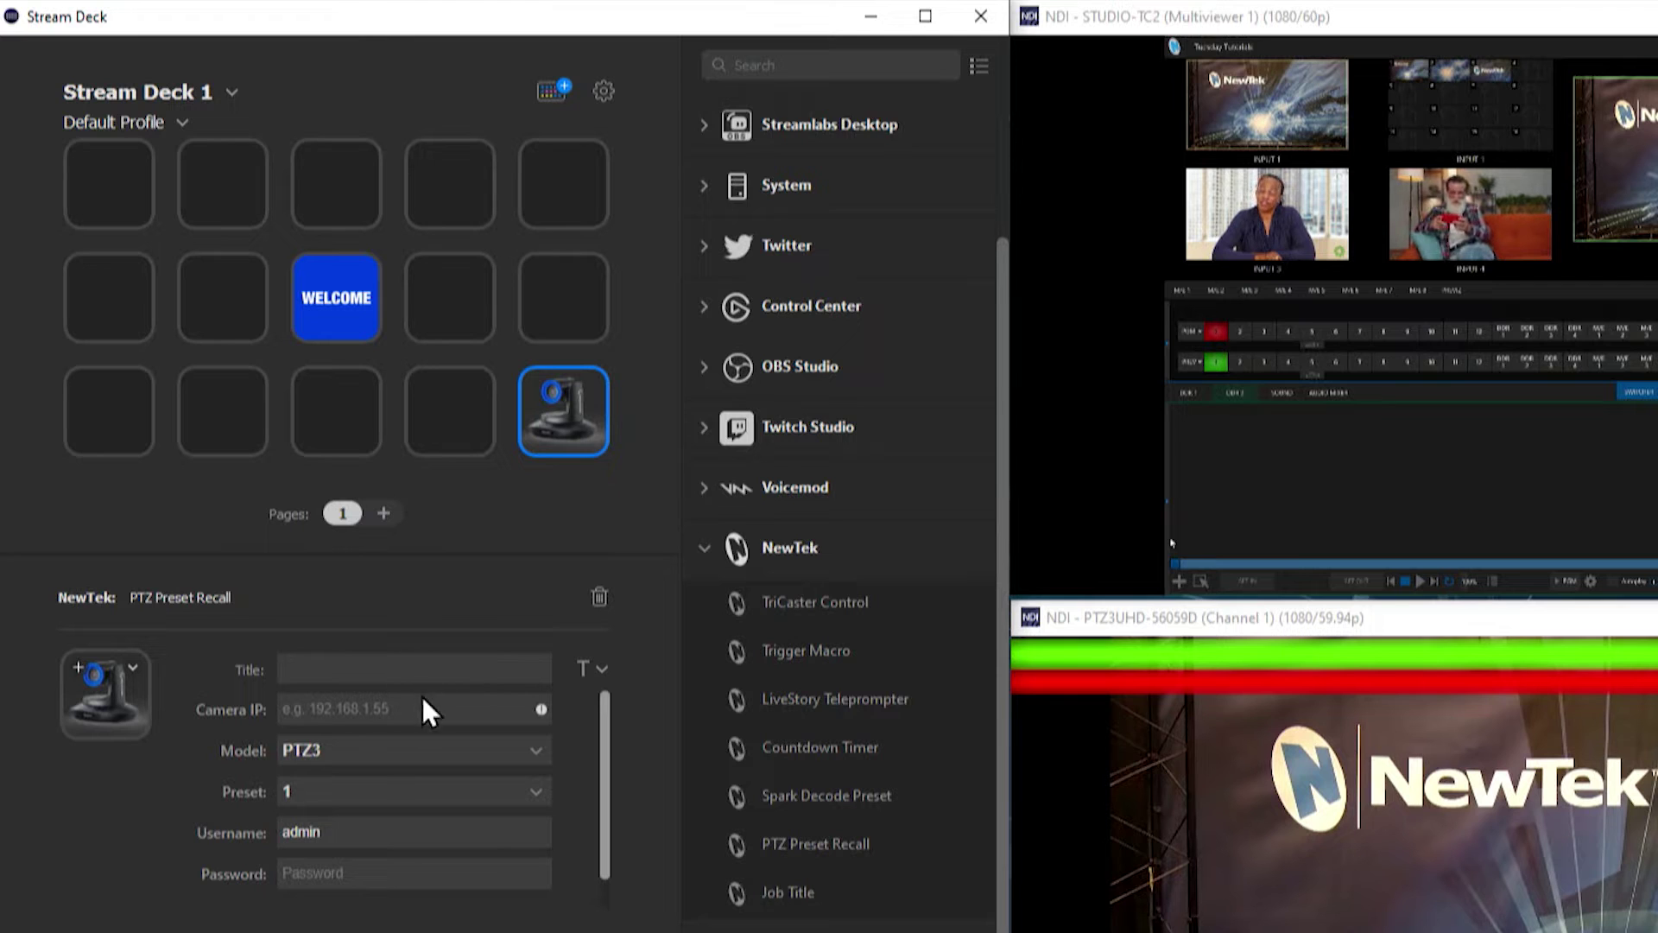
{"action": "left_click", "coordinate": [400, 710]}
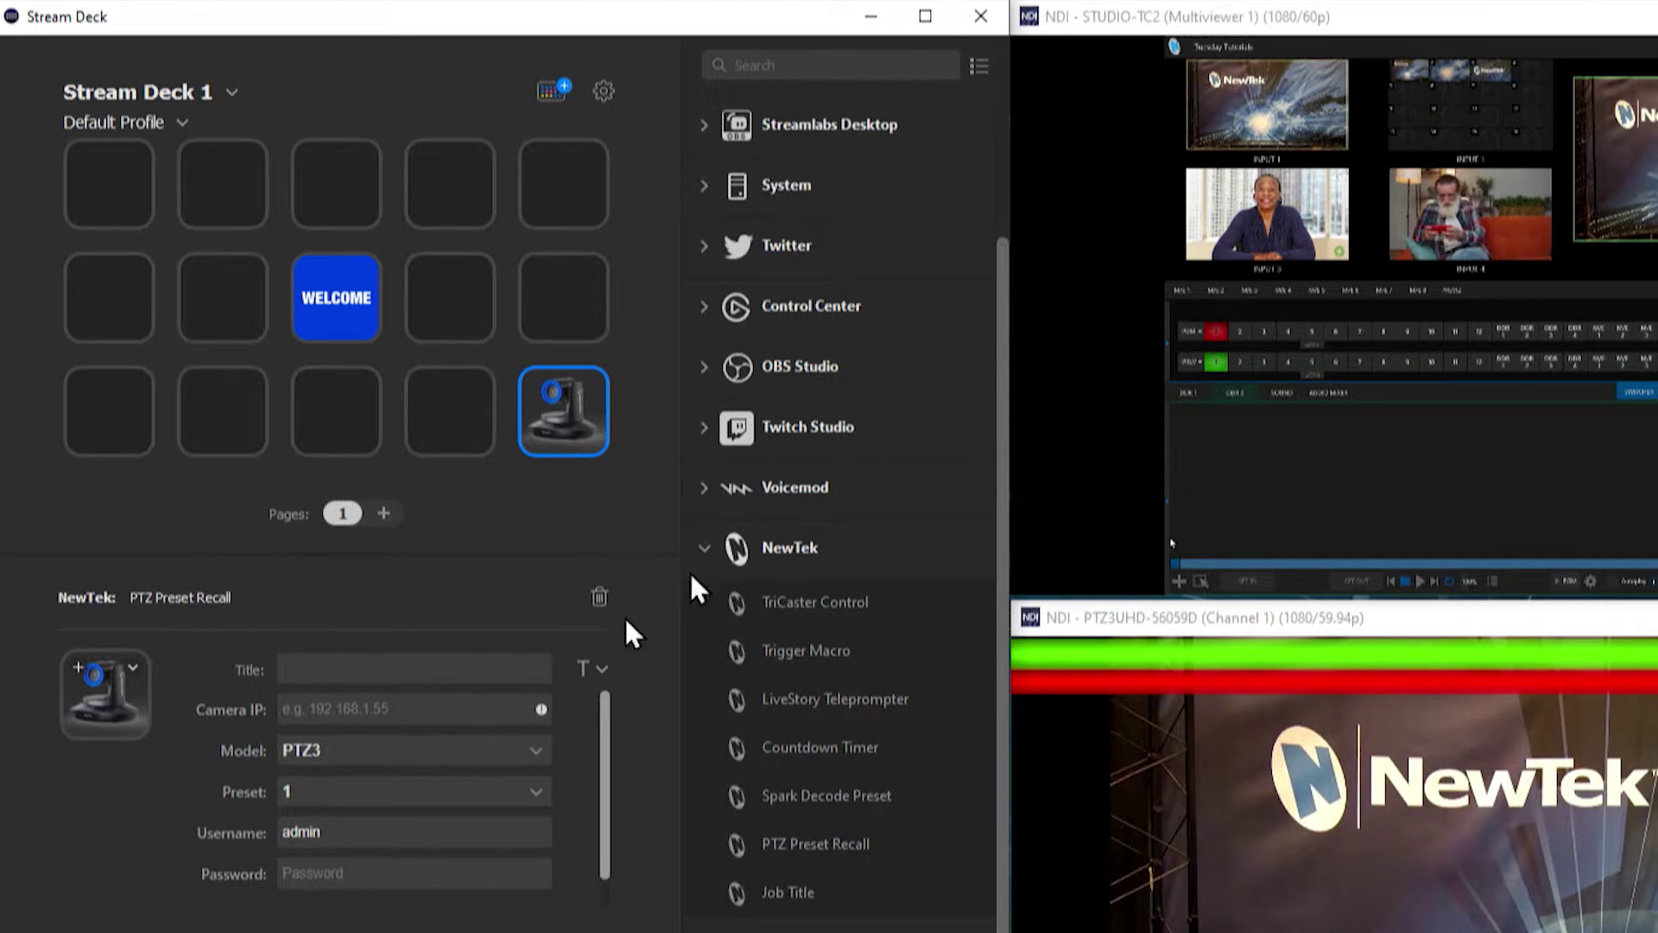
{"action": "left_click", "coordinate": [1257, 15]}
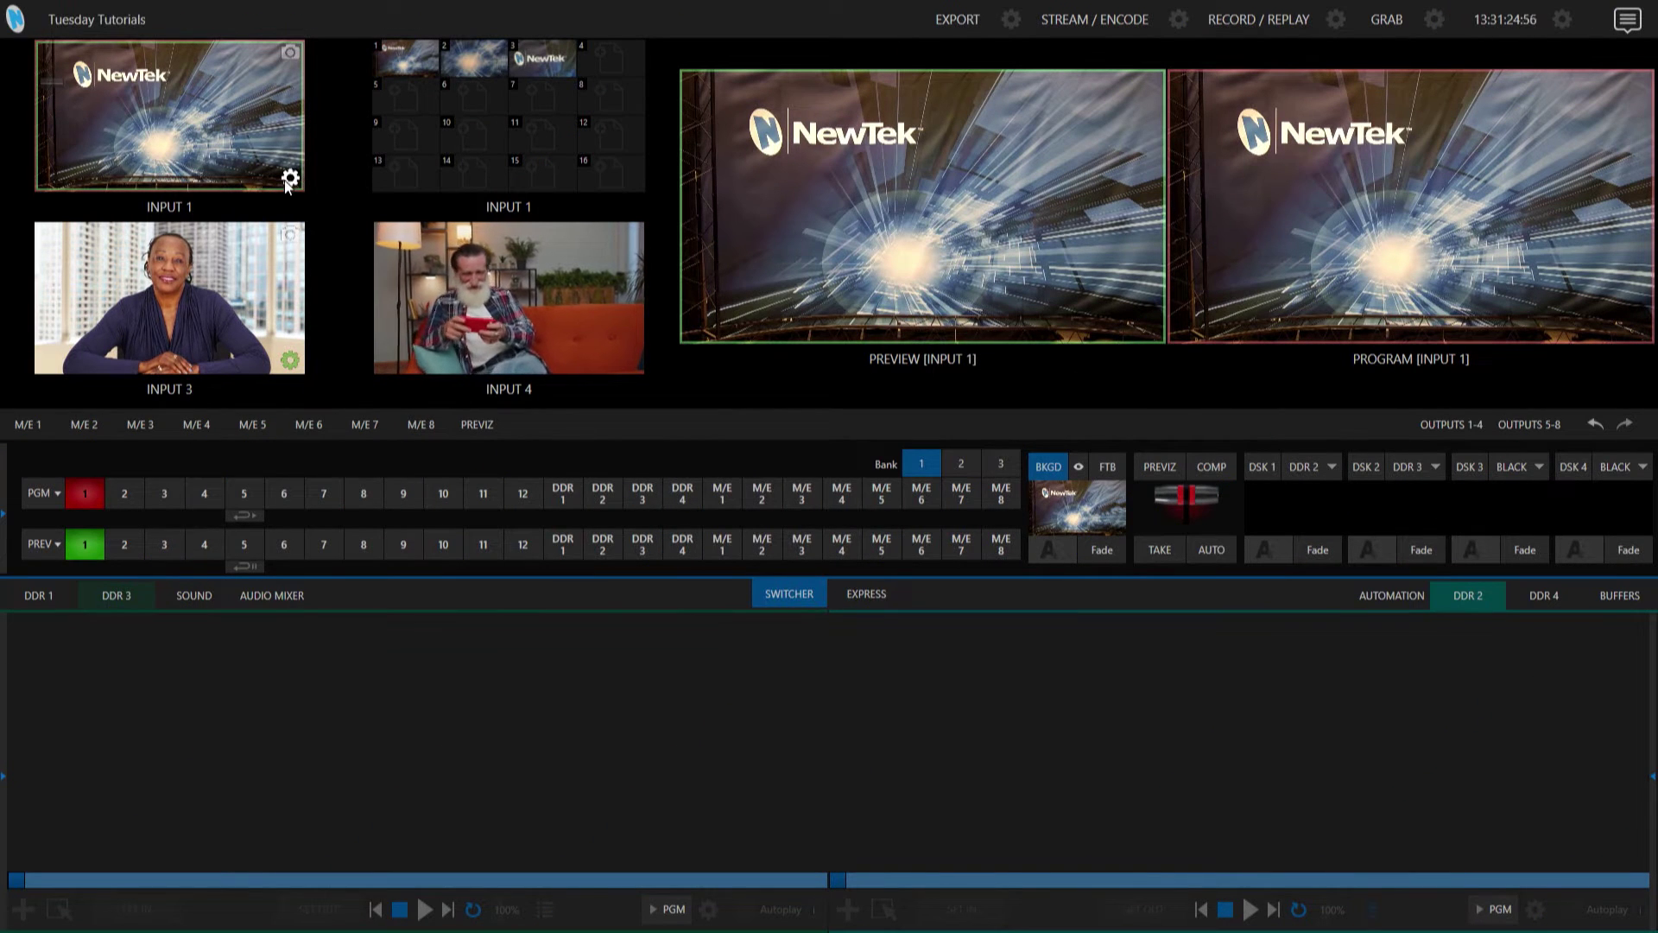
Open the PTZ3UHD-56059D camera's device webpage from Input 1's Input settings.
{"action": "left_click", "coordinate": [289, 180]}
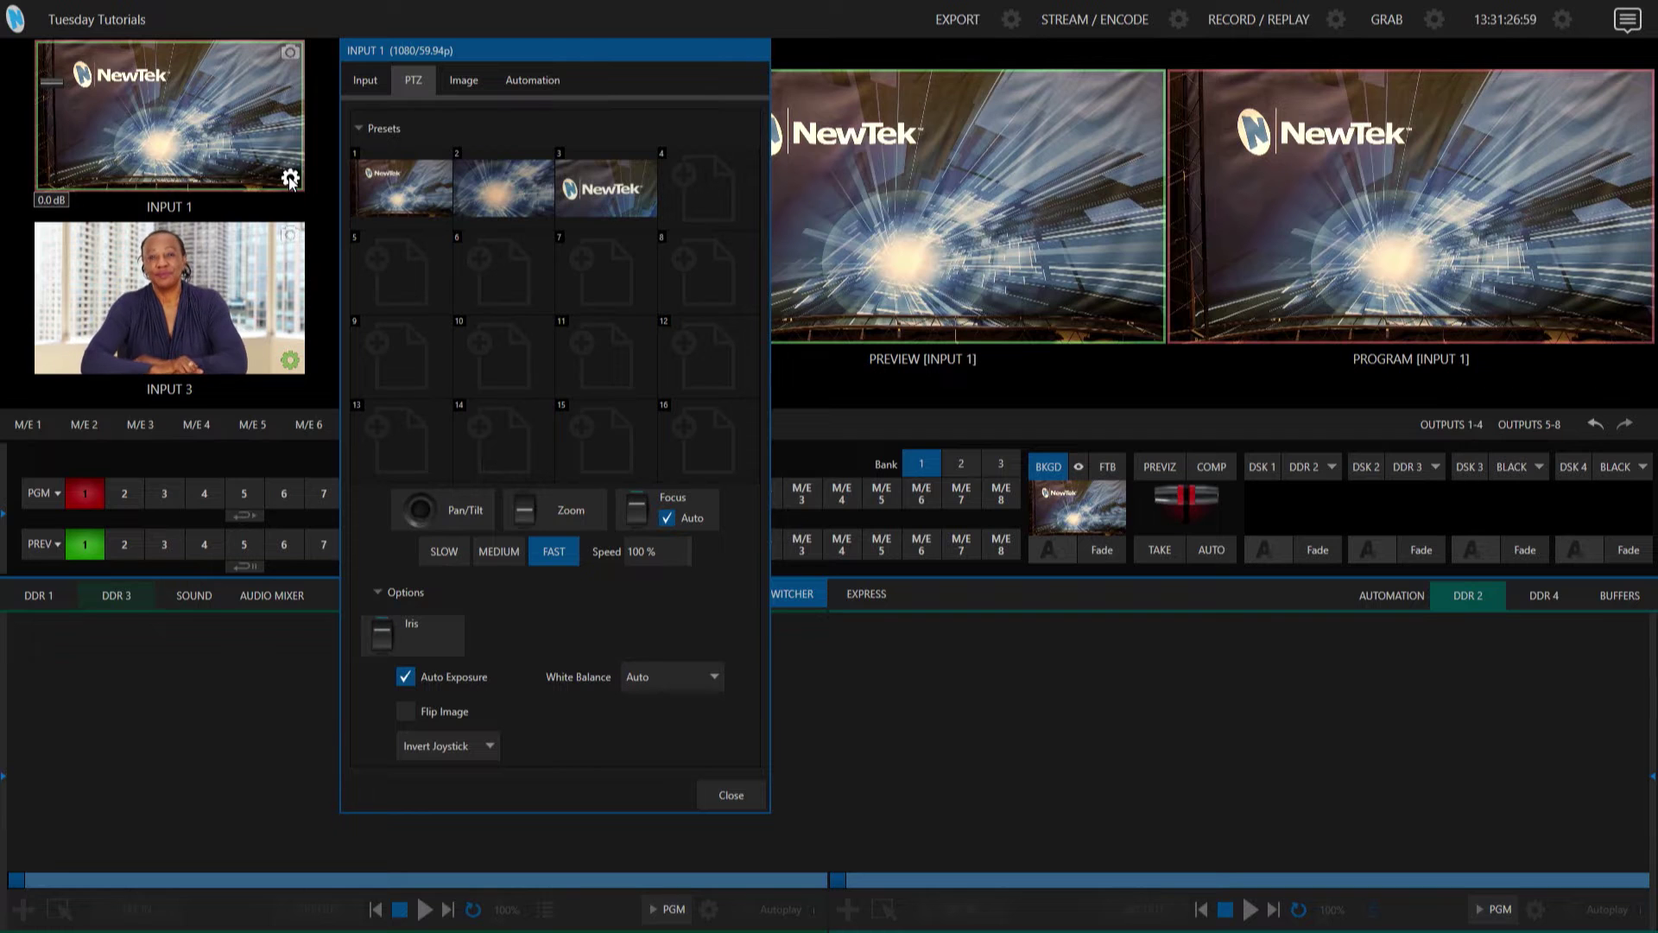
{"action": "left_click", "coordinate": [375, 85]}
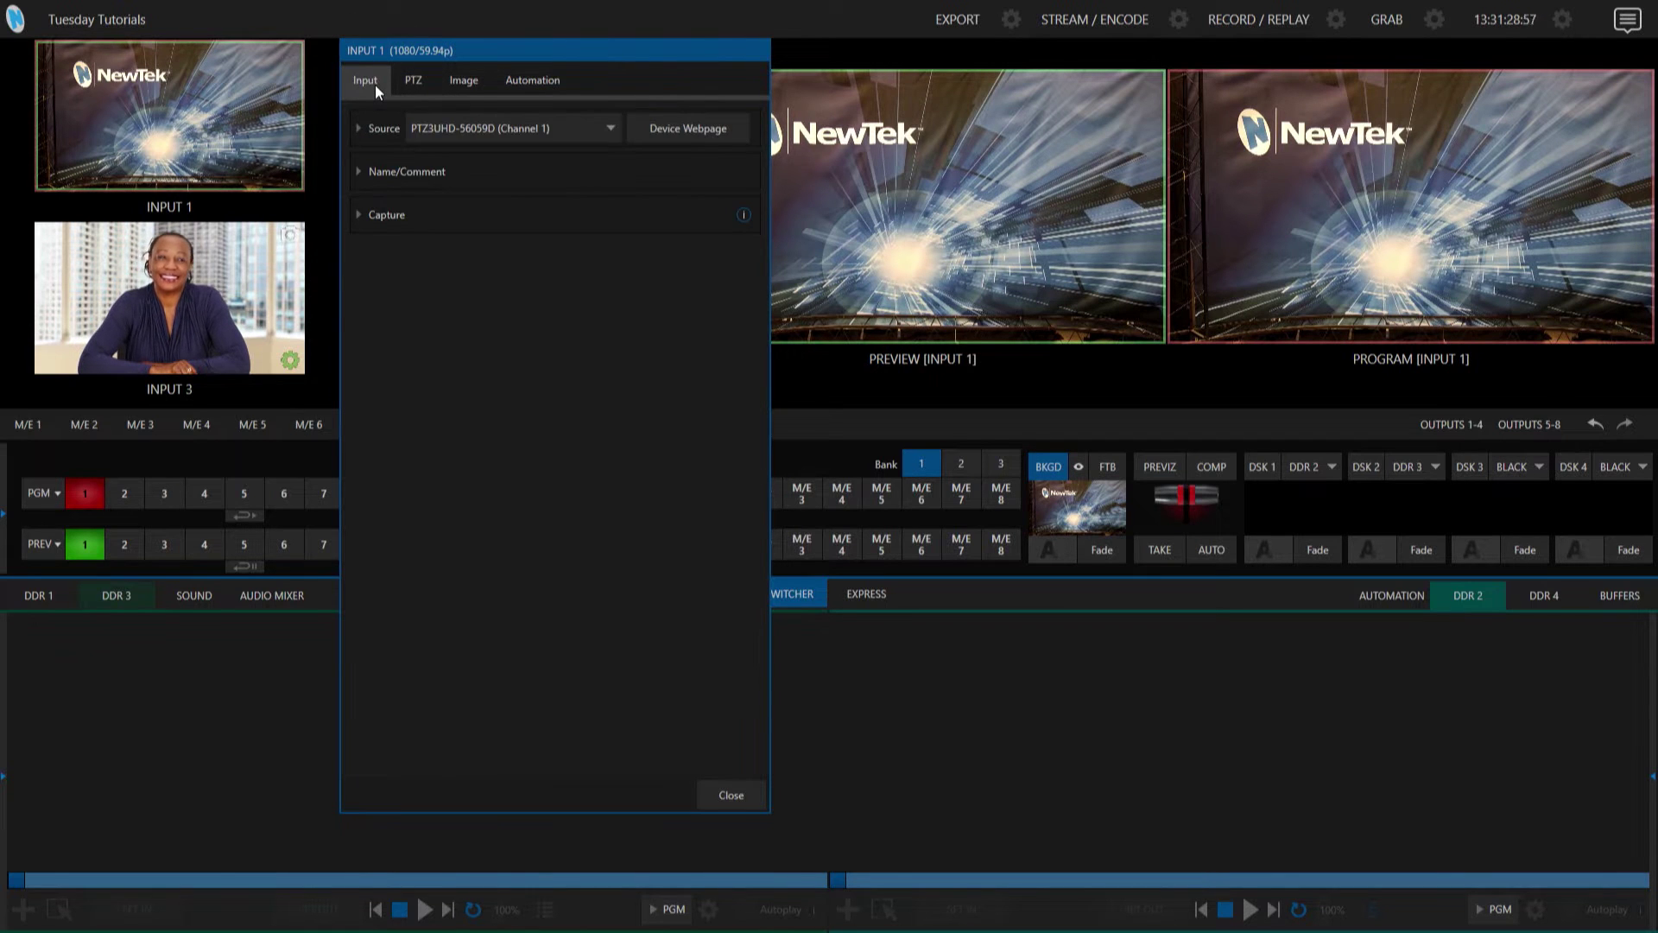
{"action": "left_click", "coordinate": [661, 127]}
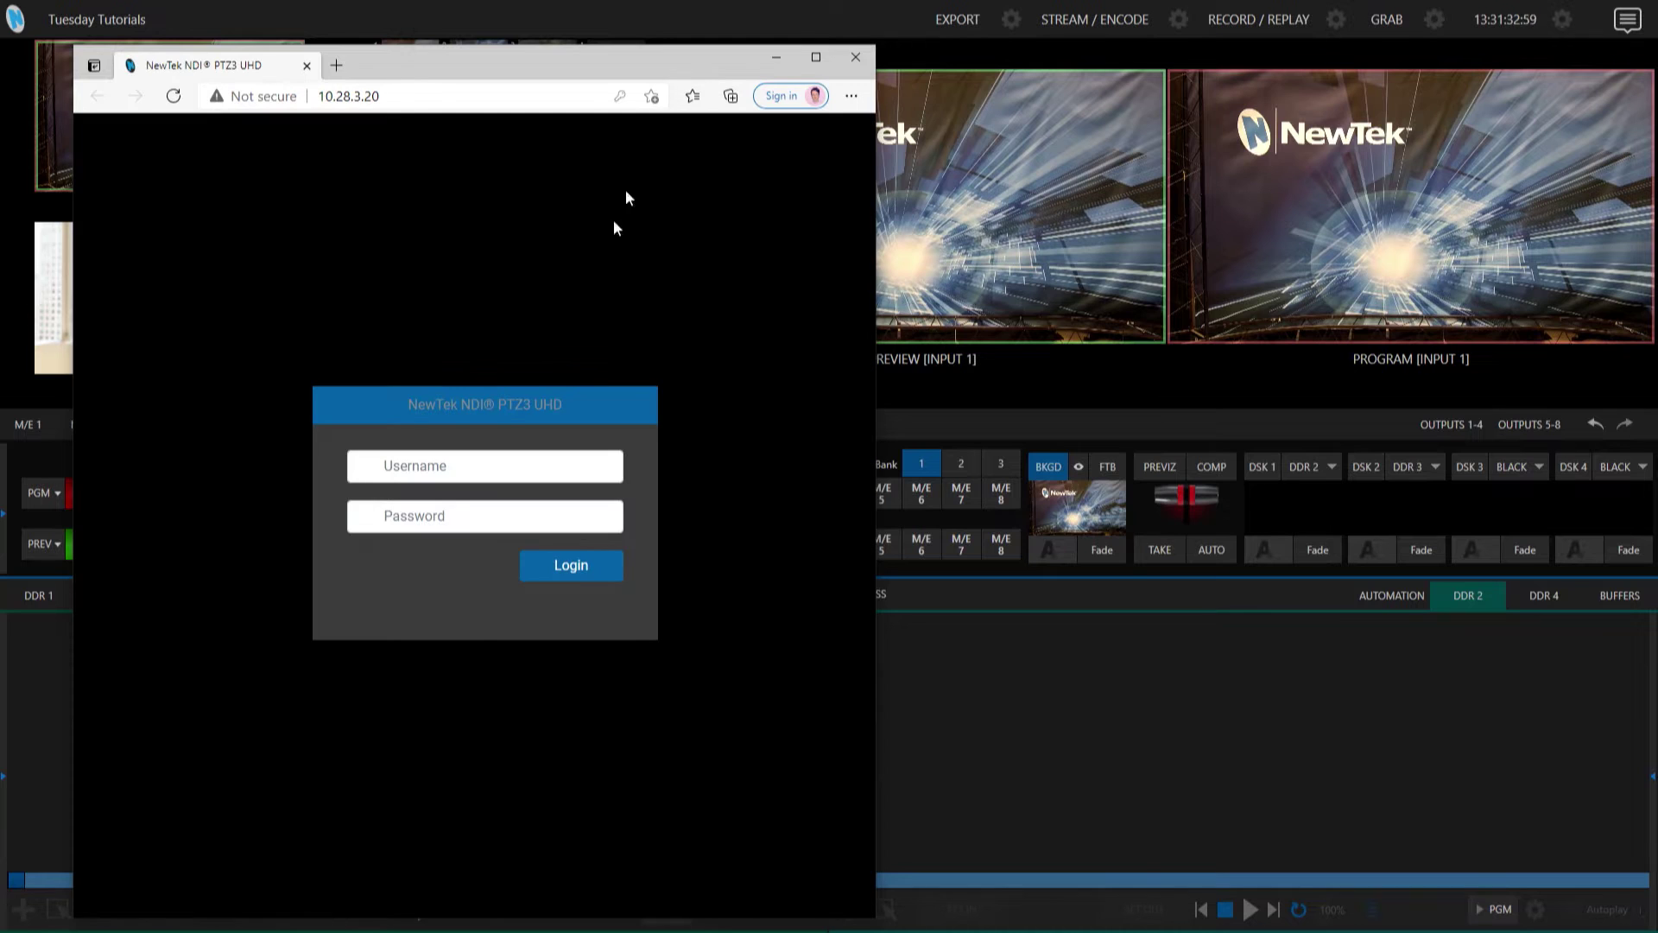
Log in to the camera's web page with its credentials, copy its IP 10.28.3.20, and close the browser.
{"action": "left_click", "coordinate": [479, 464]}
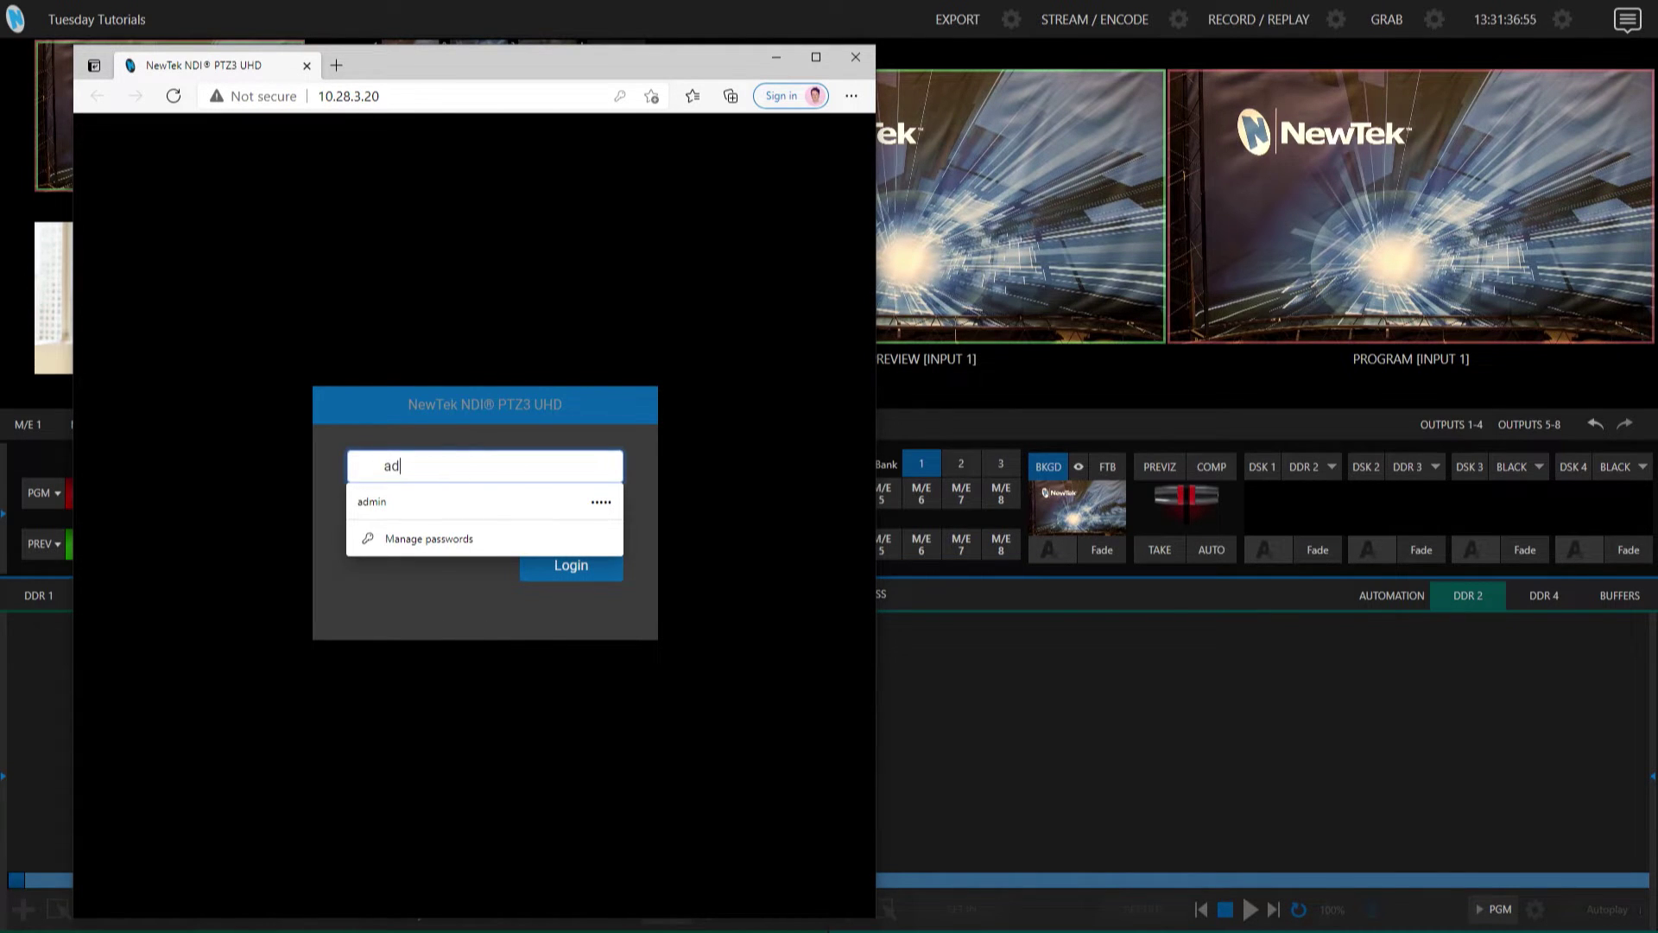
{"action": "type", "text": "admin"}
{"action": "key", "text": "Tab"}
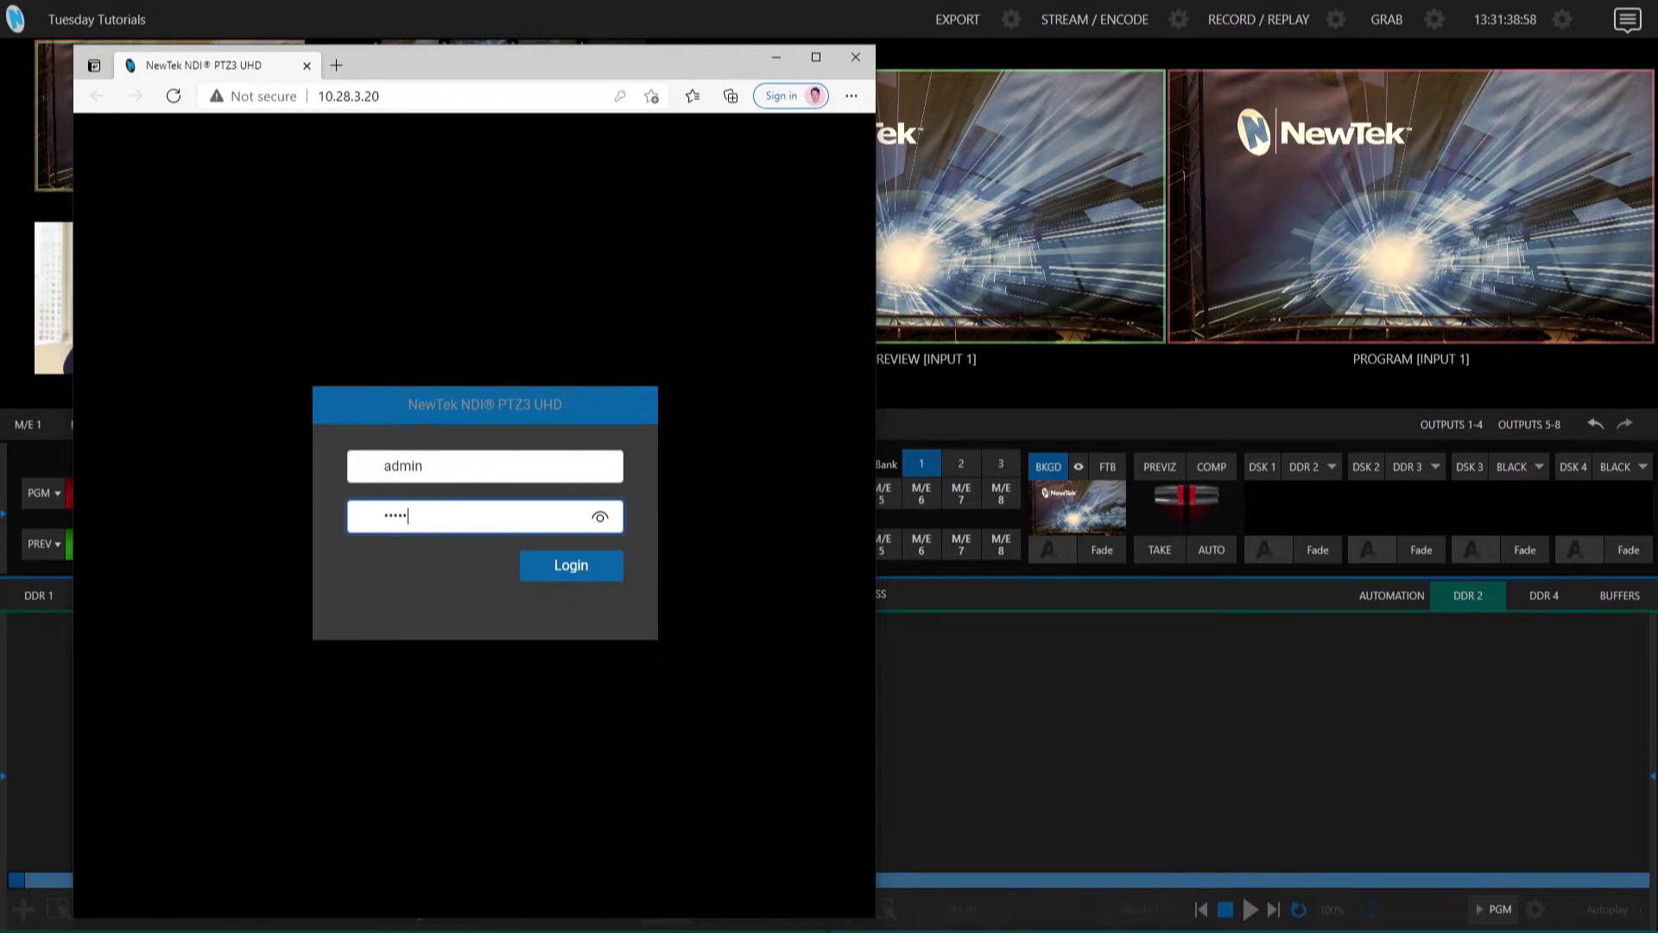
{"action": "left_click", "coordinate": [591, 581]}
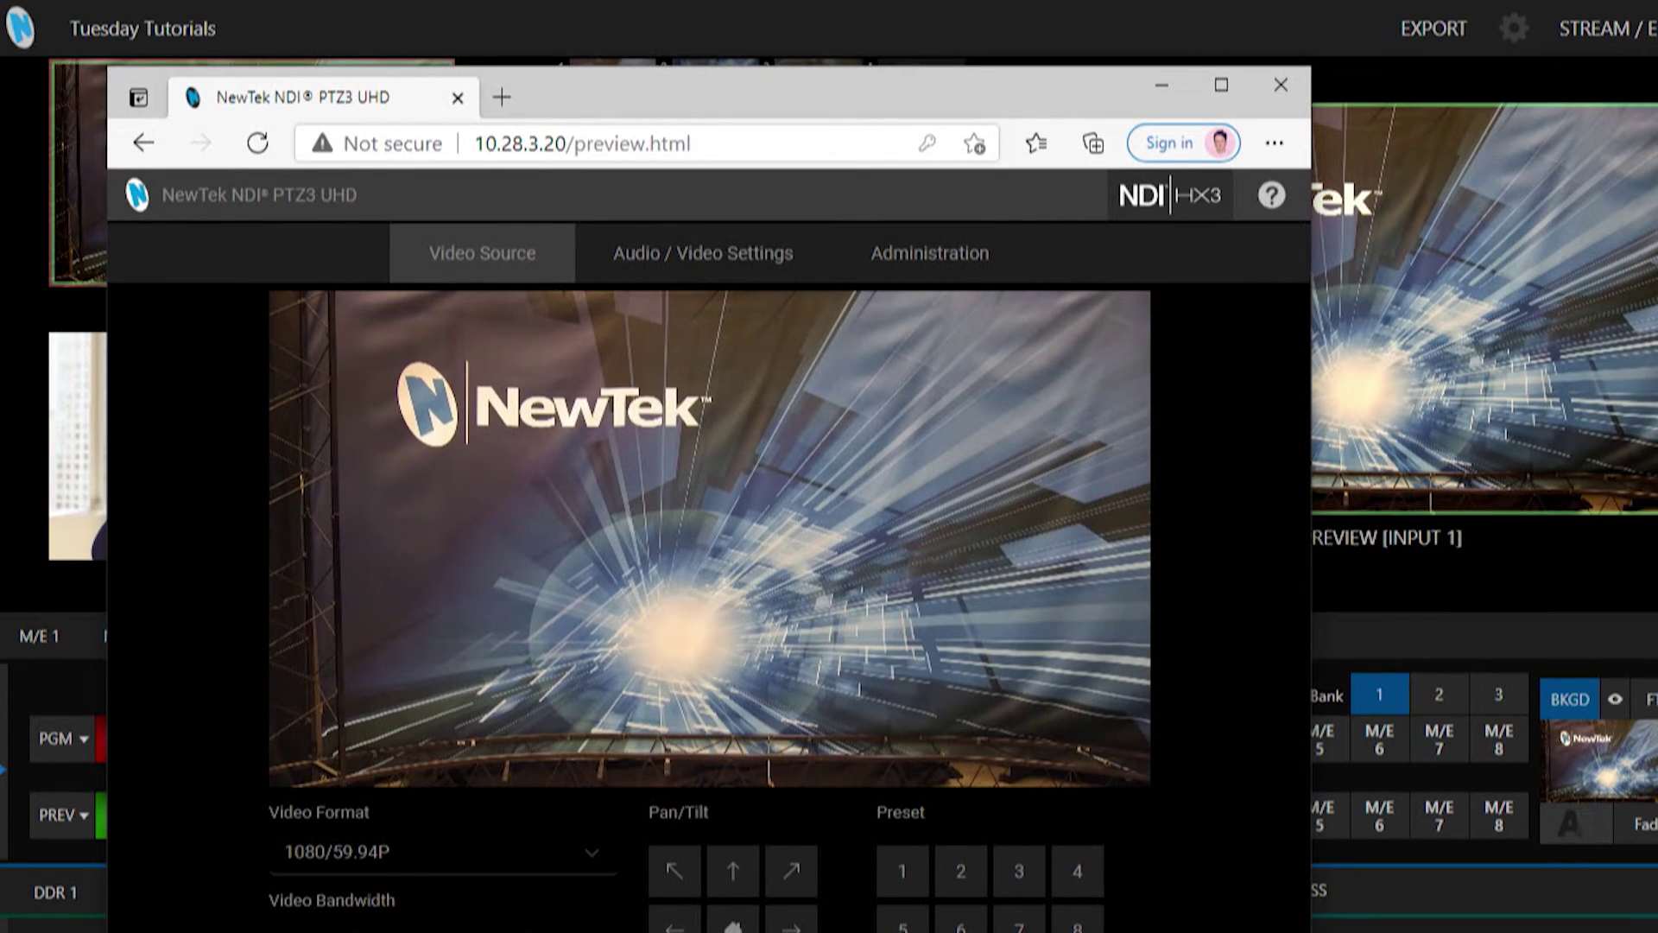
{"action": "left_click_drag", "start_coordinate": [566, 143], "coordinate": [484, 158]}
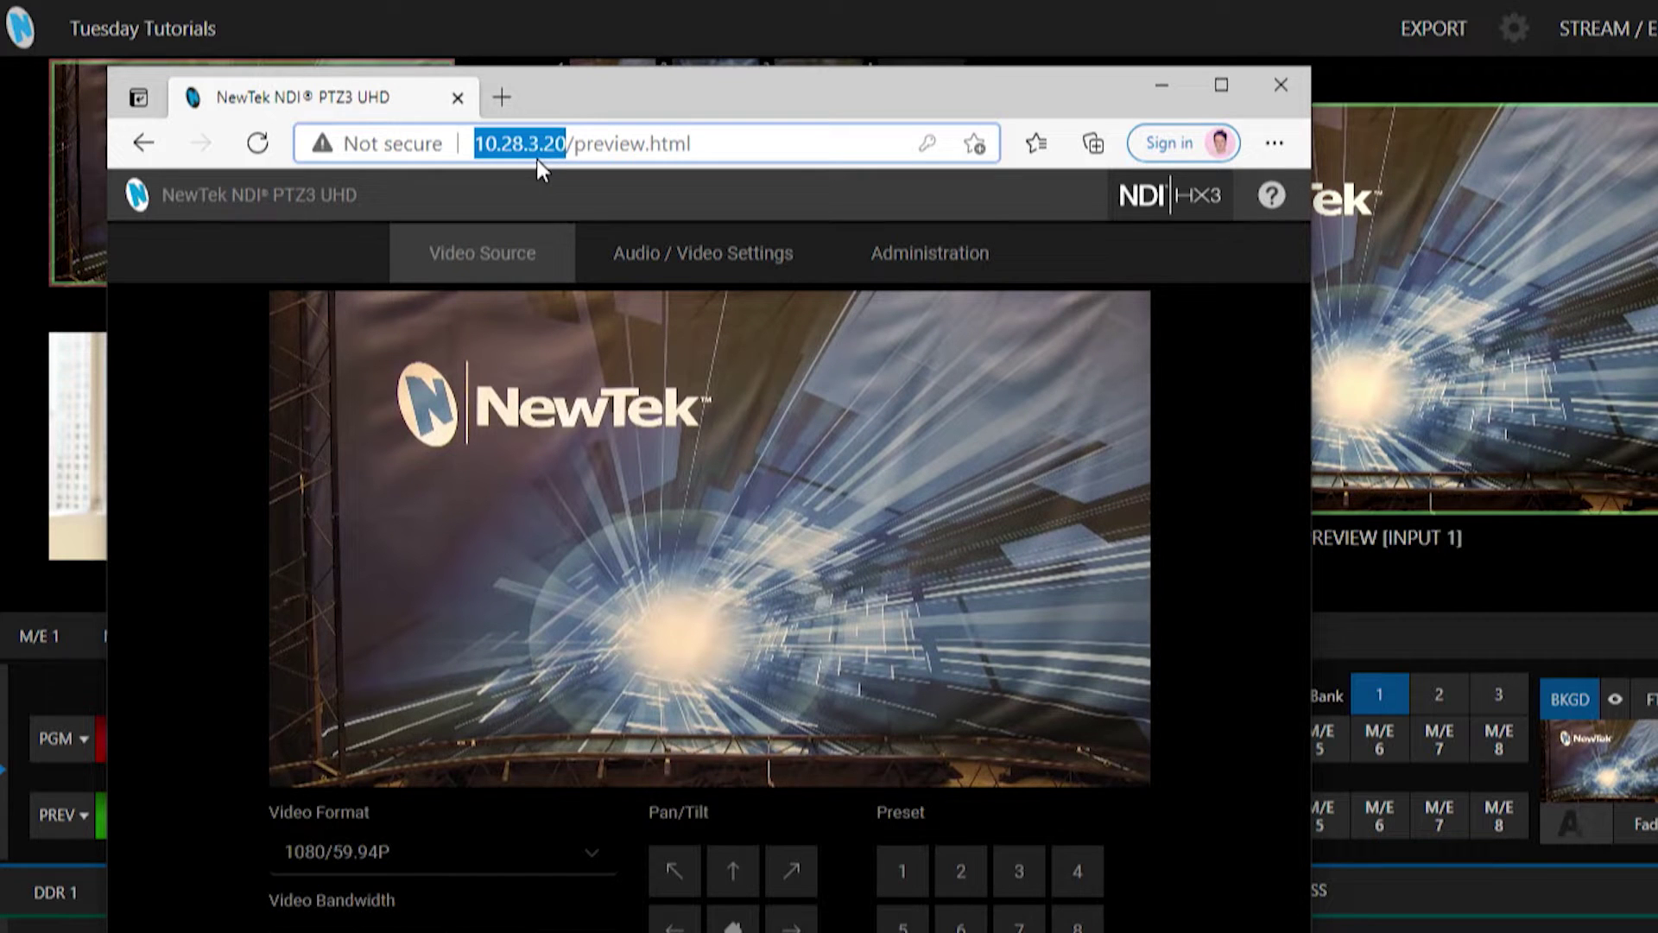
{"action": "left_click", "coordinate": [1279, 85]}
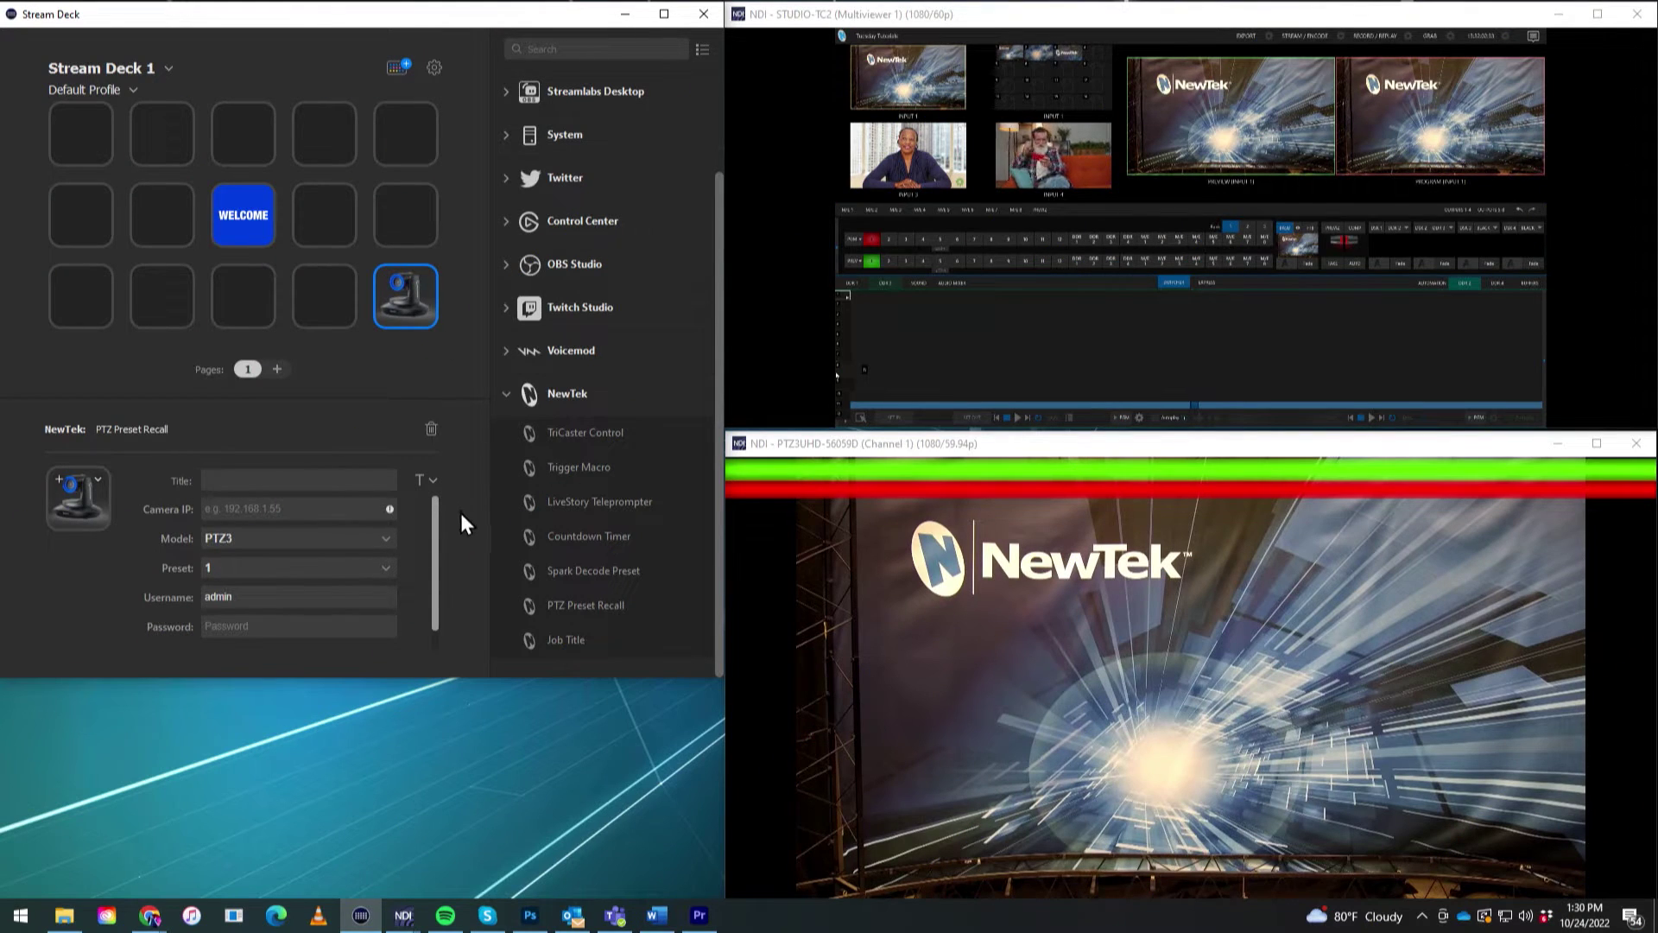
Paste the camera address into Camera IP and trim it down to 10.28.3.20.
{"action": "left_click", "coordinate": [261, 509]}
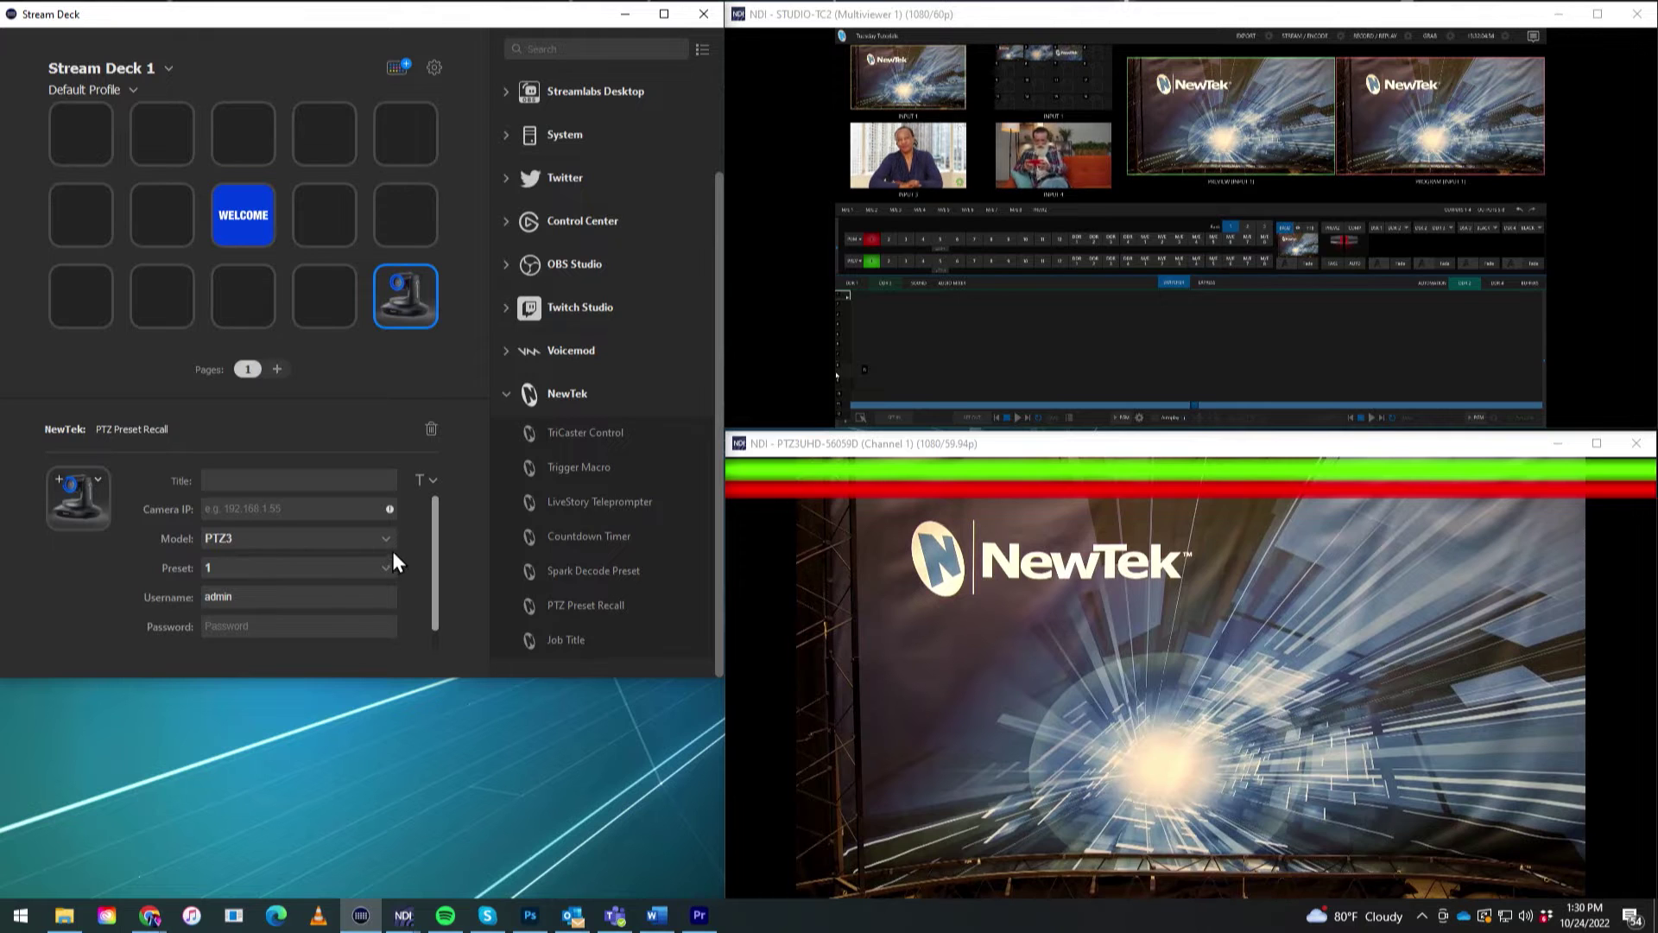
{"action": "type", "text": "http://10.28.3.20"}
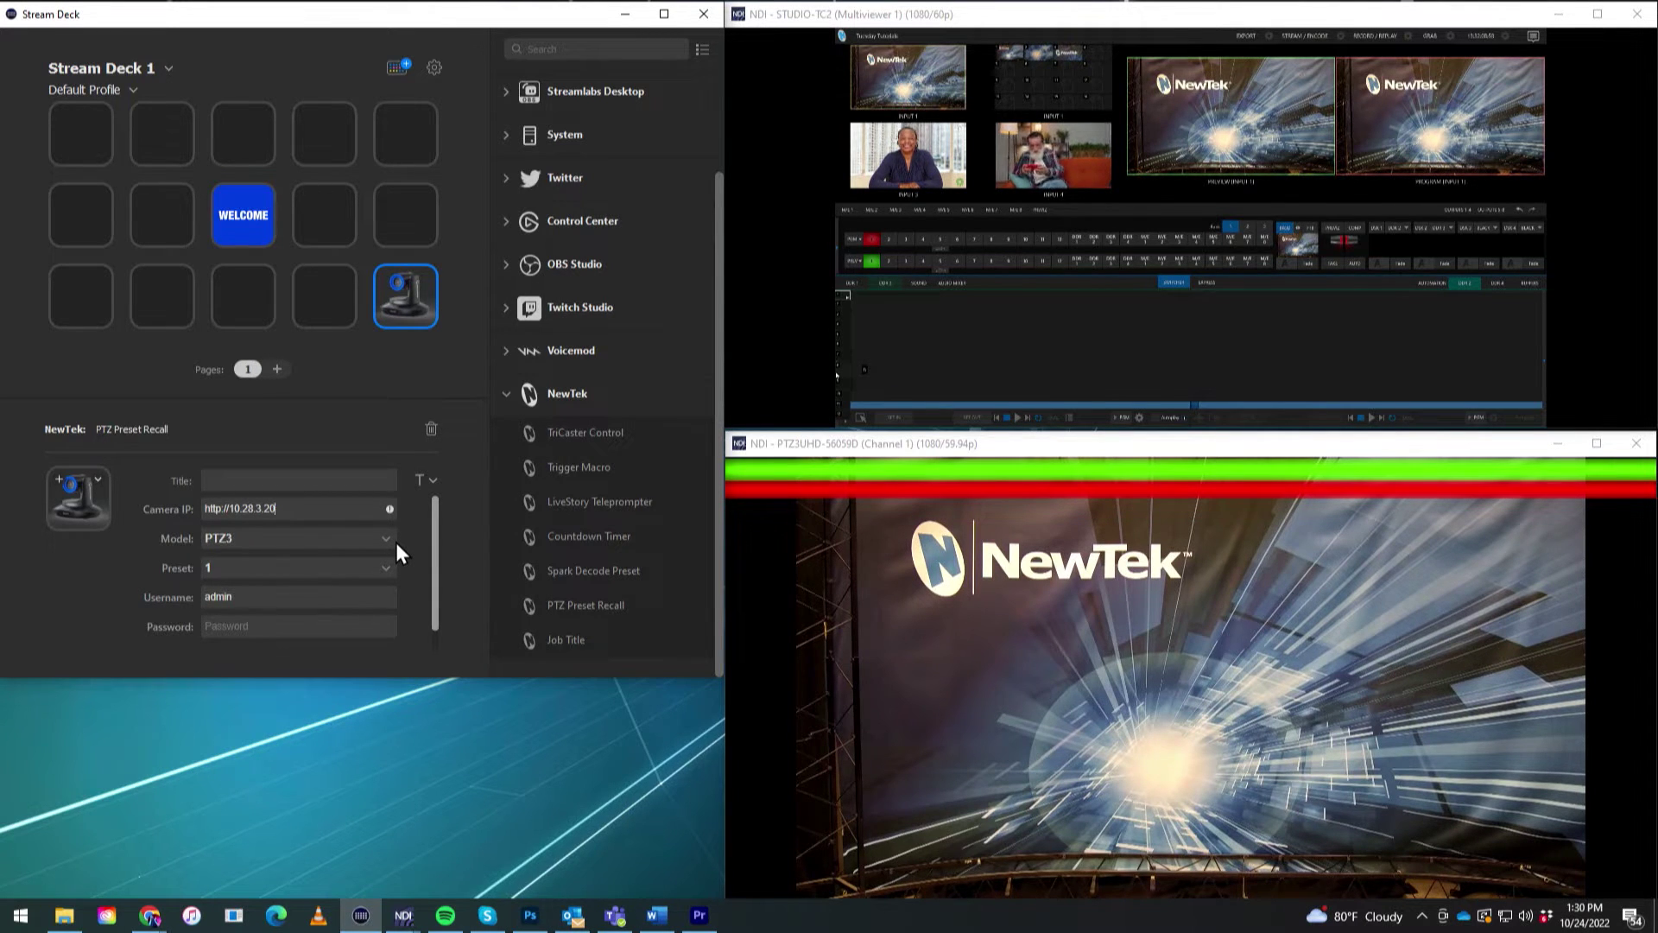
{"action": "key", "text": "Delete"}
{"action": "key", "text": "Delete"}
{"action": "key", "text": "Delete"}
{"action": "key", "text": "Delete"}
{"action": "key", "text": "Delete"}
{"action": "key", "text": "Delete"}
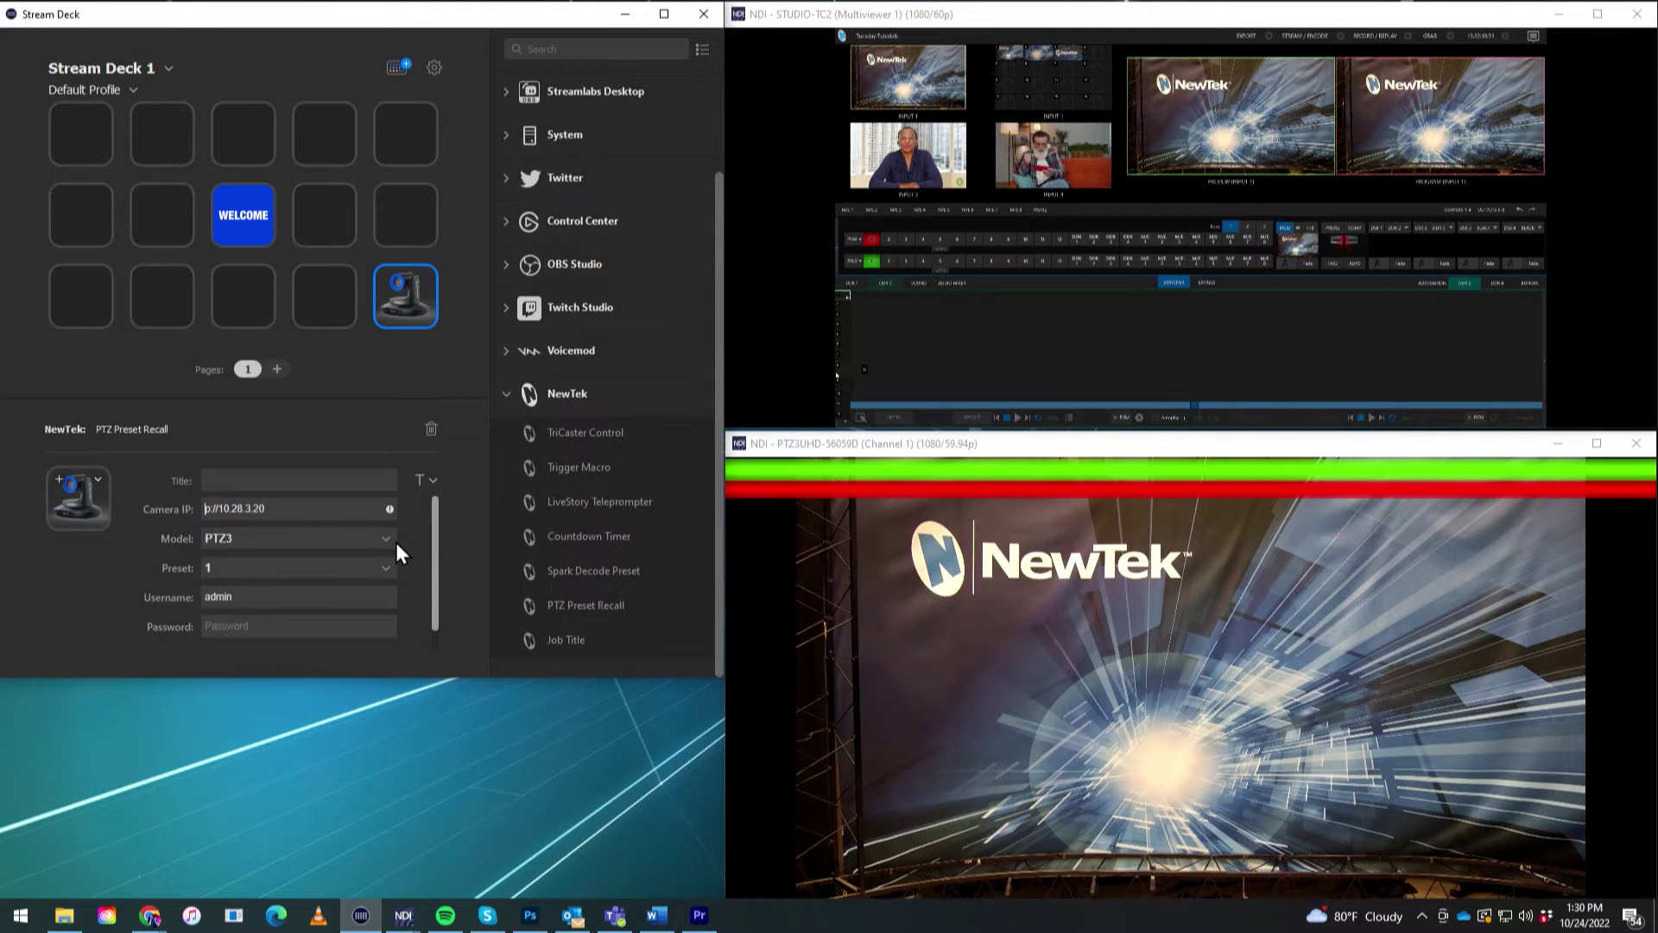
{"action": "key", "text": "Delete"}
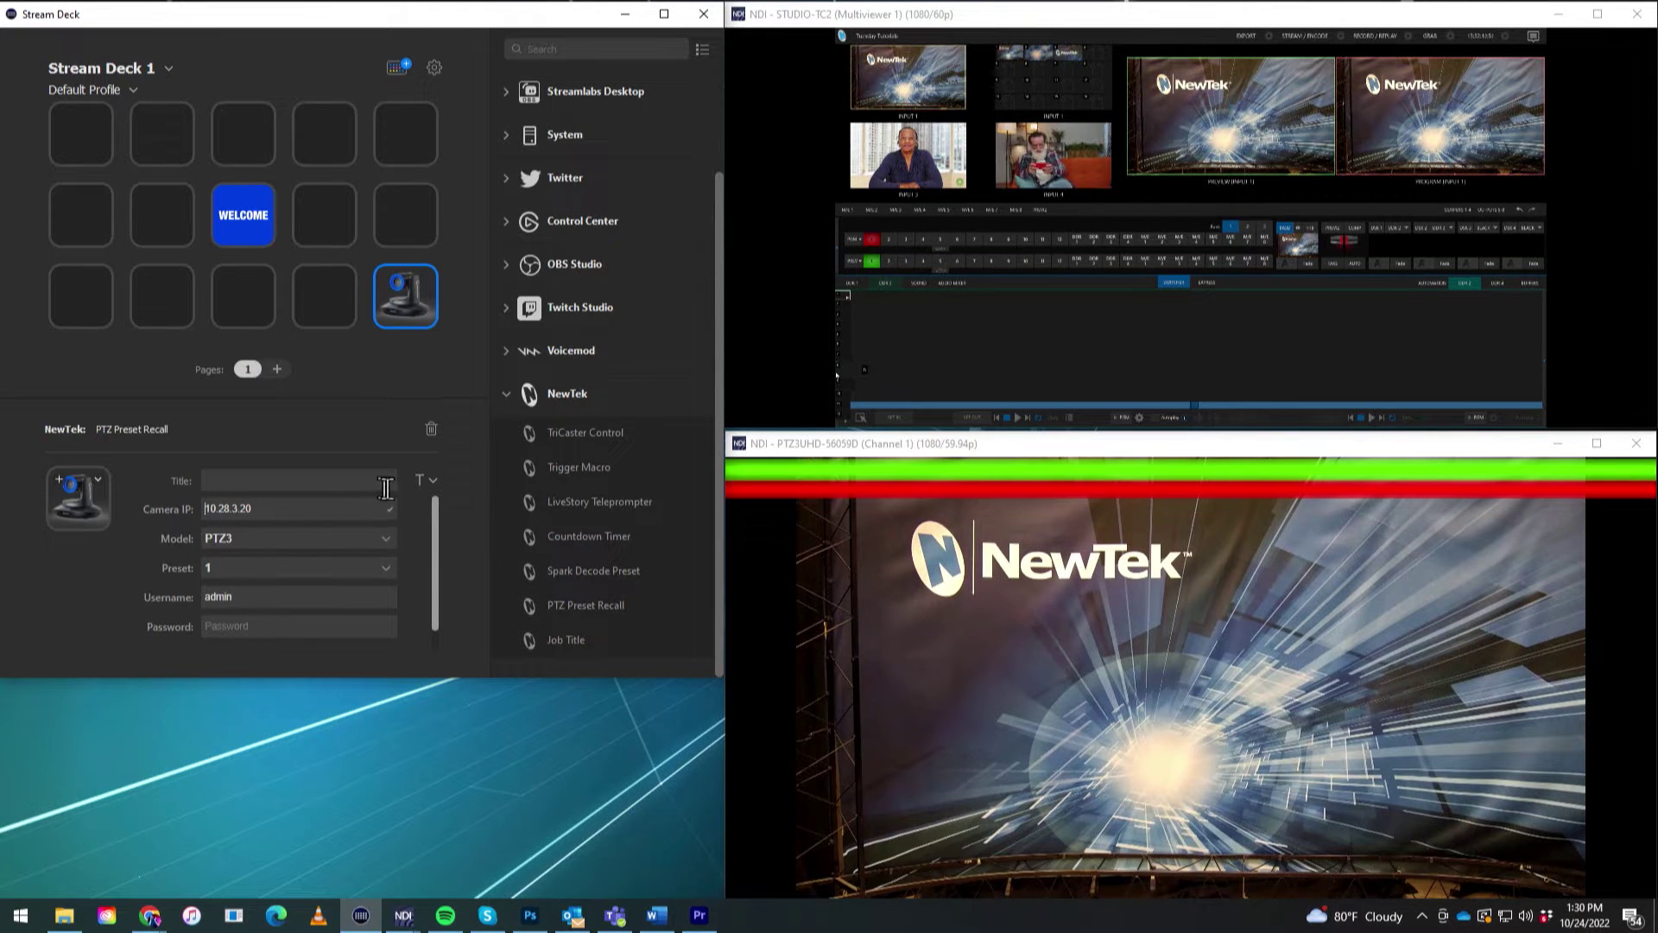
{"action": "key", "text": "ctrl+a"}
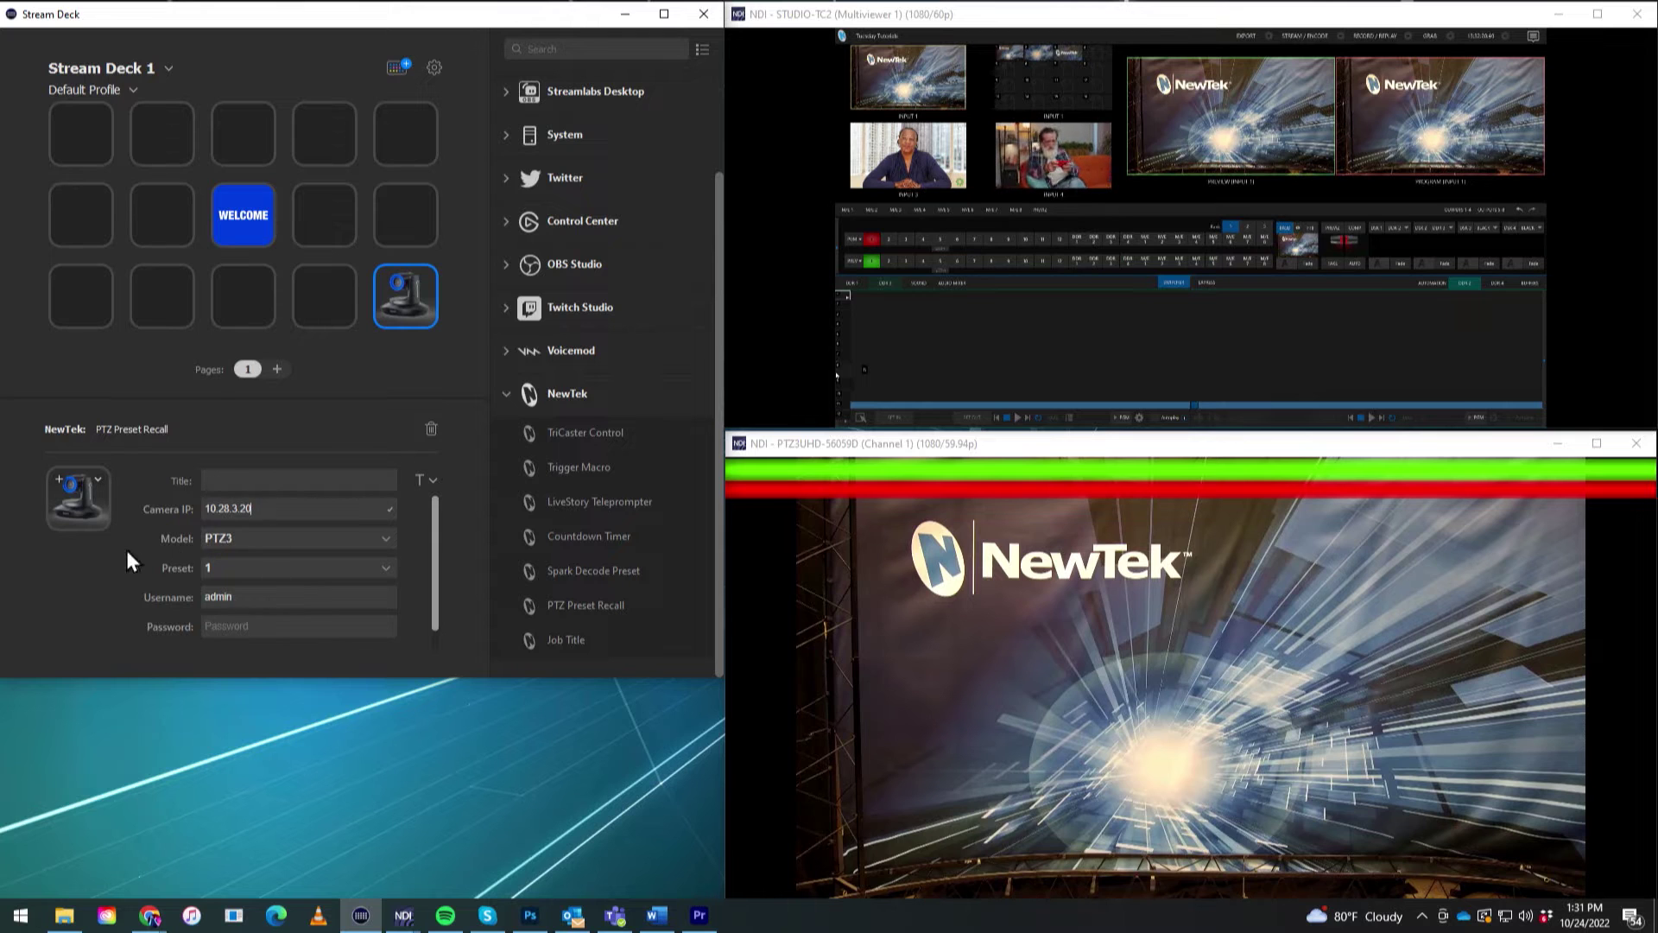
Keep model PTZ3 and preset 1, enter the camera password, and add a second PTZ Preset Recall key.
{"action": "left_click", "coordinate": [250, 537]}
{"action": "left_click", "coordinate": [249, 556]}
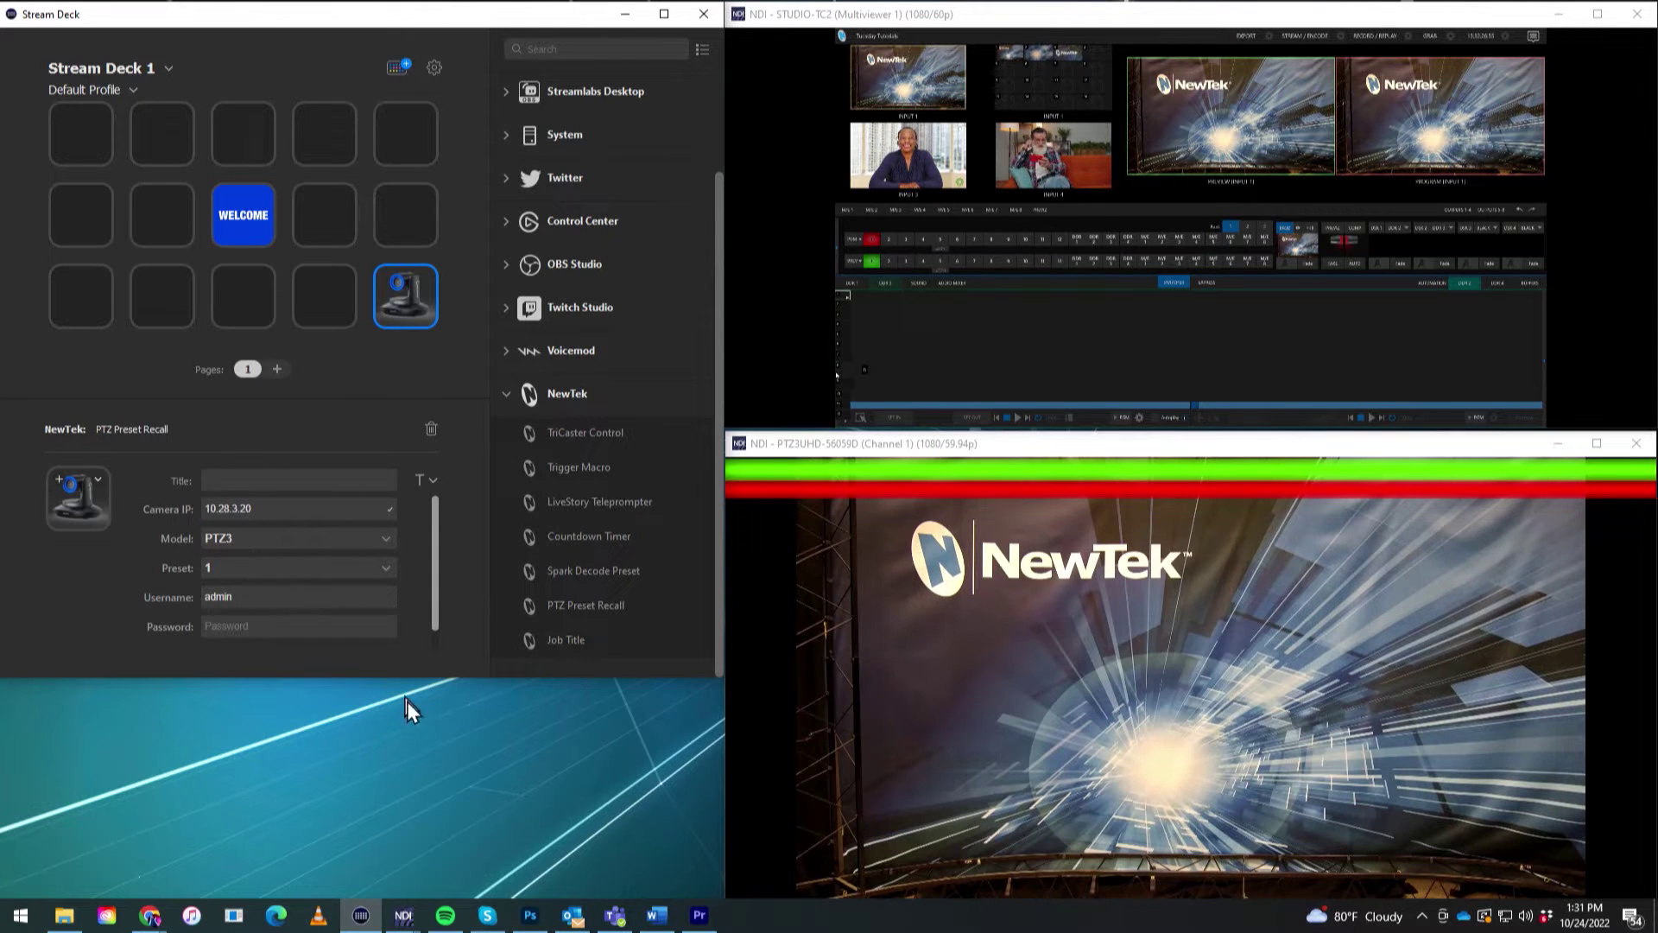
{"action": "left_click", "coordinate": [349, 567]}
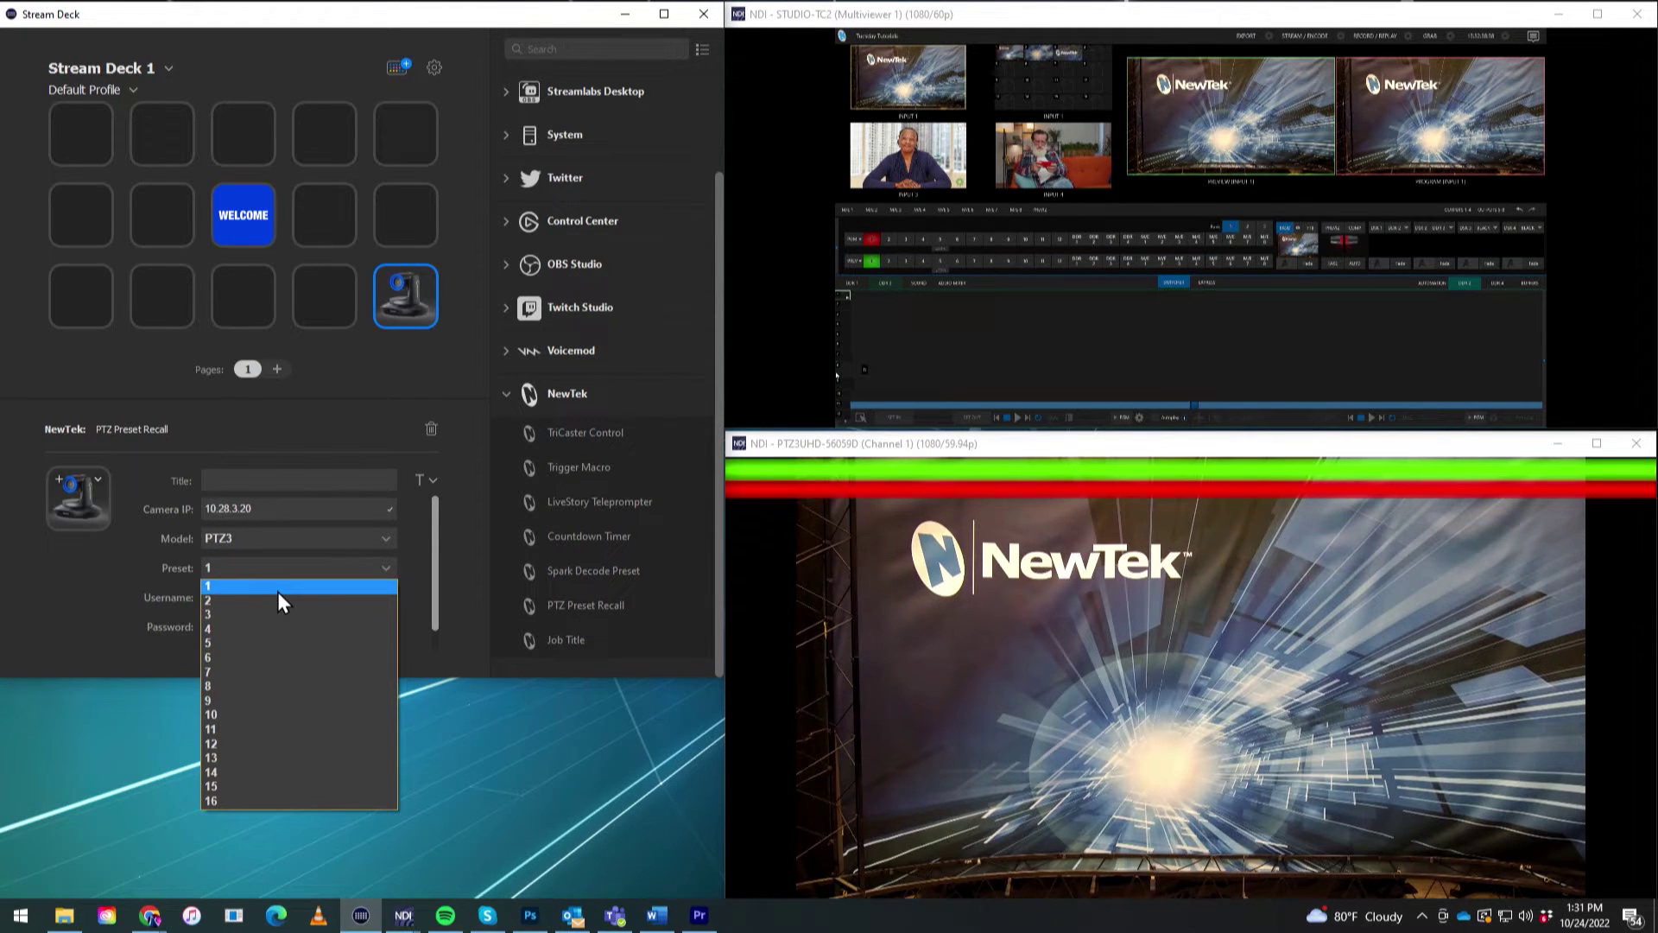
{"action": "left_click", "coordinate": [277, 590]}
{"action": "left_click", "coordinate": [290, 626]}
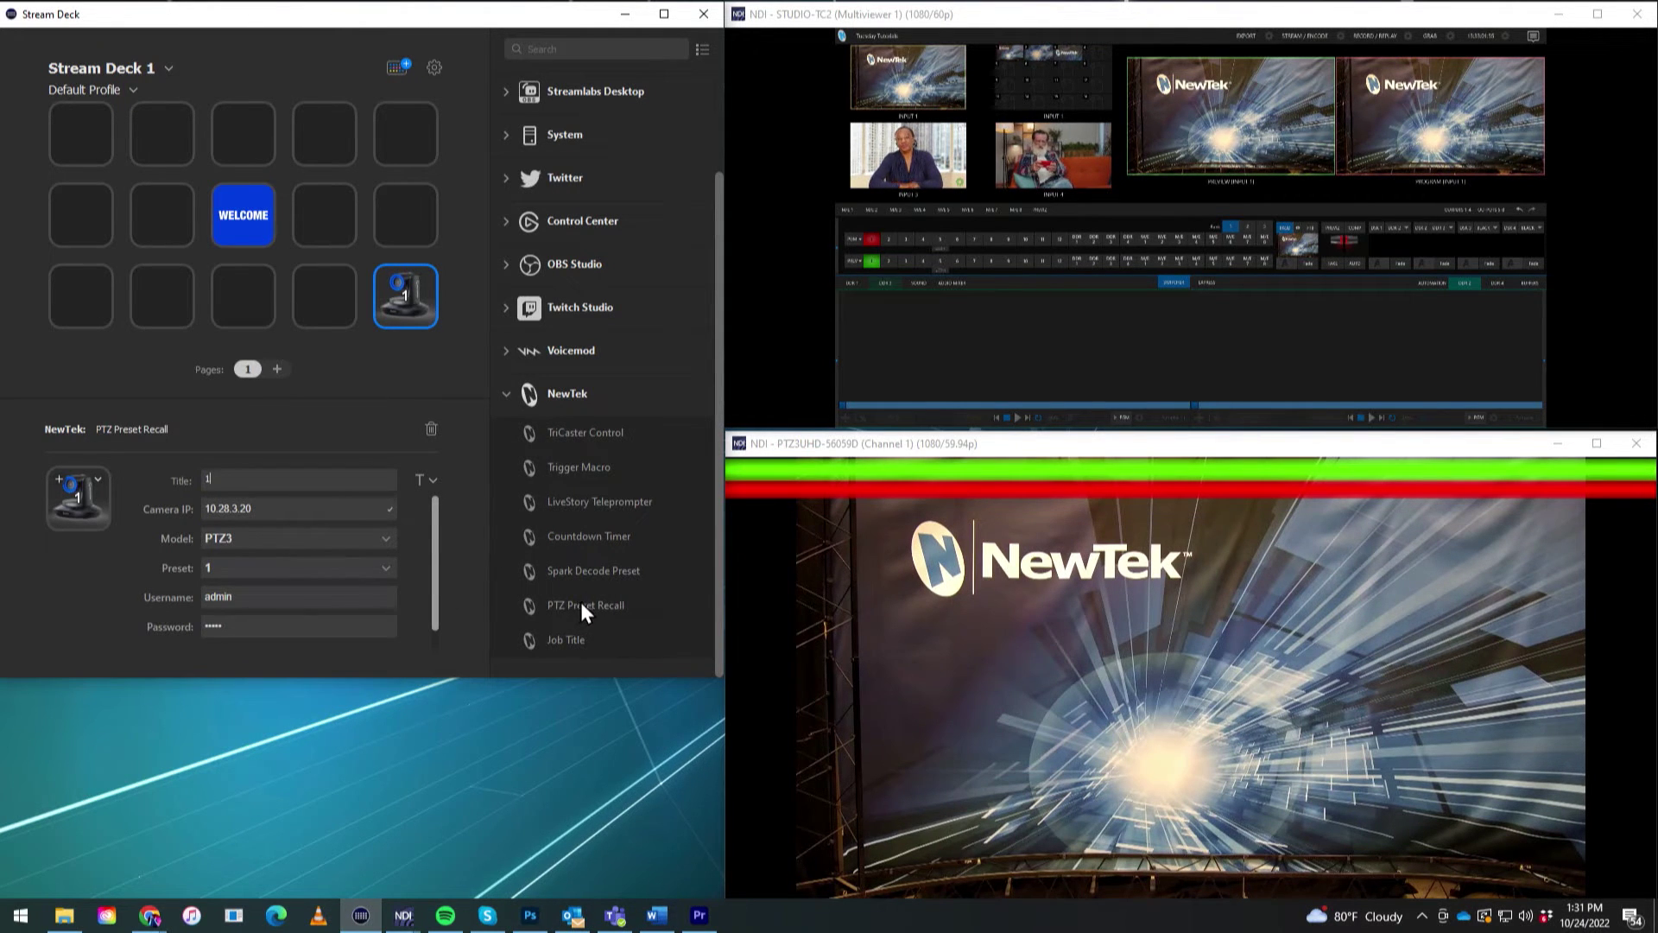
{"action": "left_click_drag", "start_coordinate": [591, 607], "coordinate": [323, 297]}
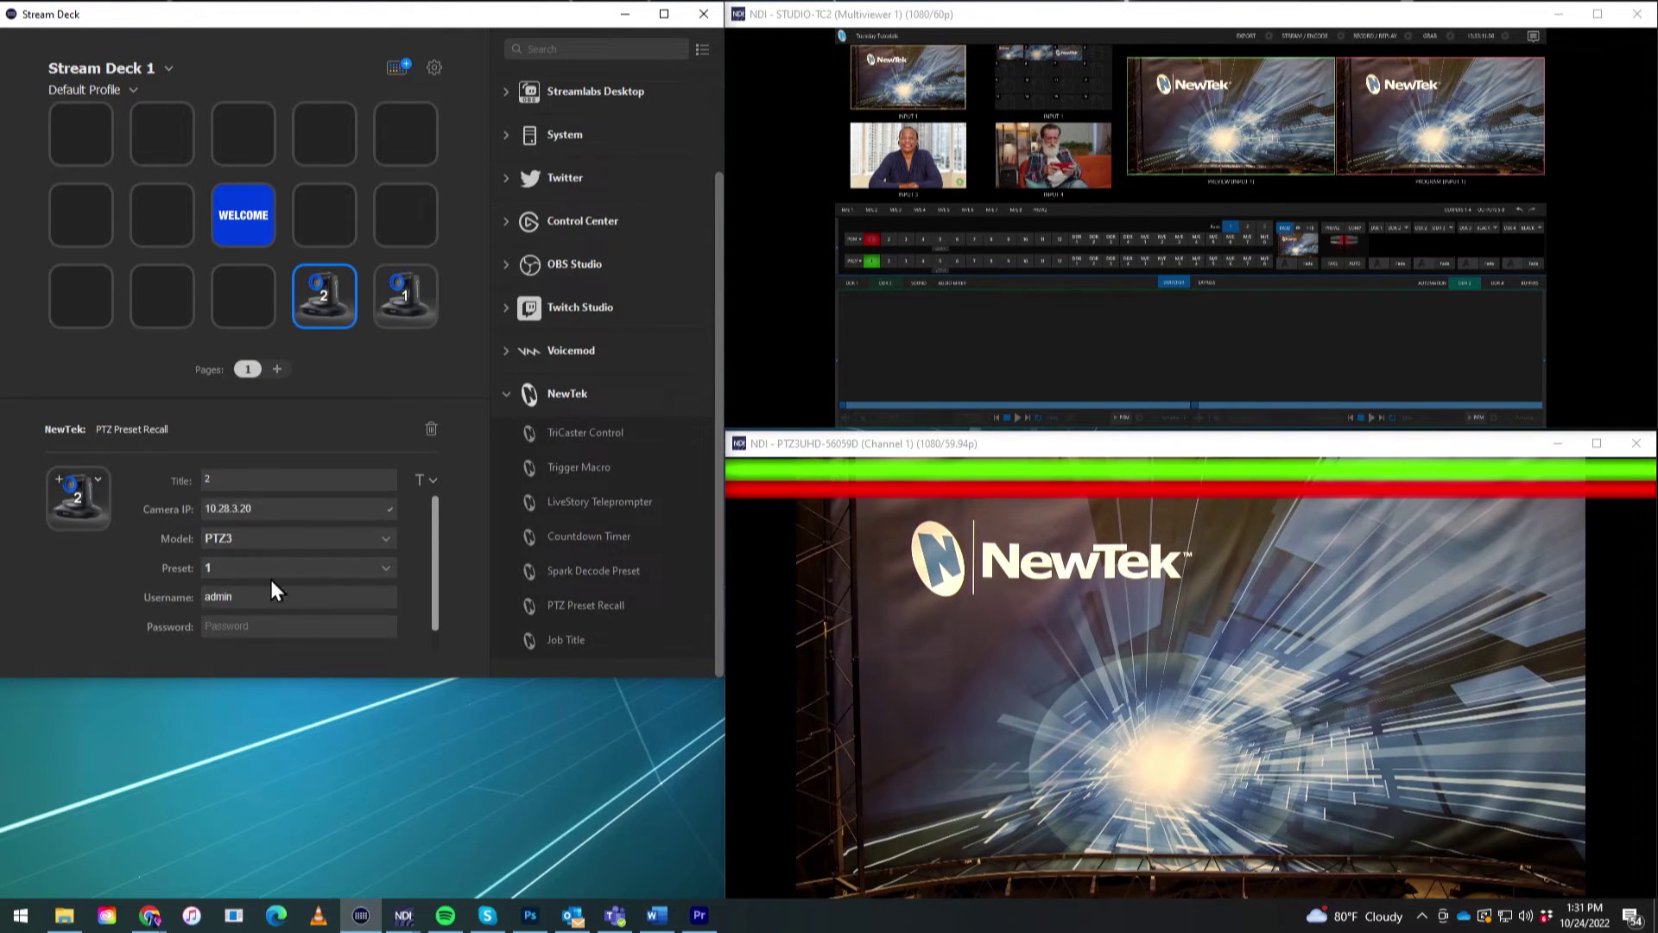
Set the second key to recall preset 2 and enter the camera password.
{"action": "left_click", "coordinate": [231, 511]}
{"action": "left_click", "coordinate": [225, 569]}
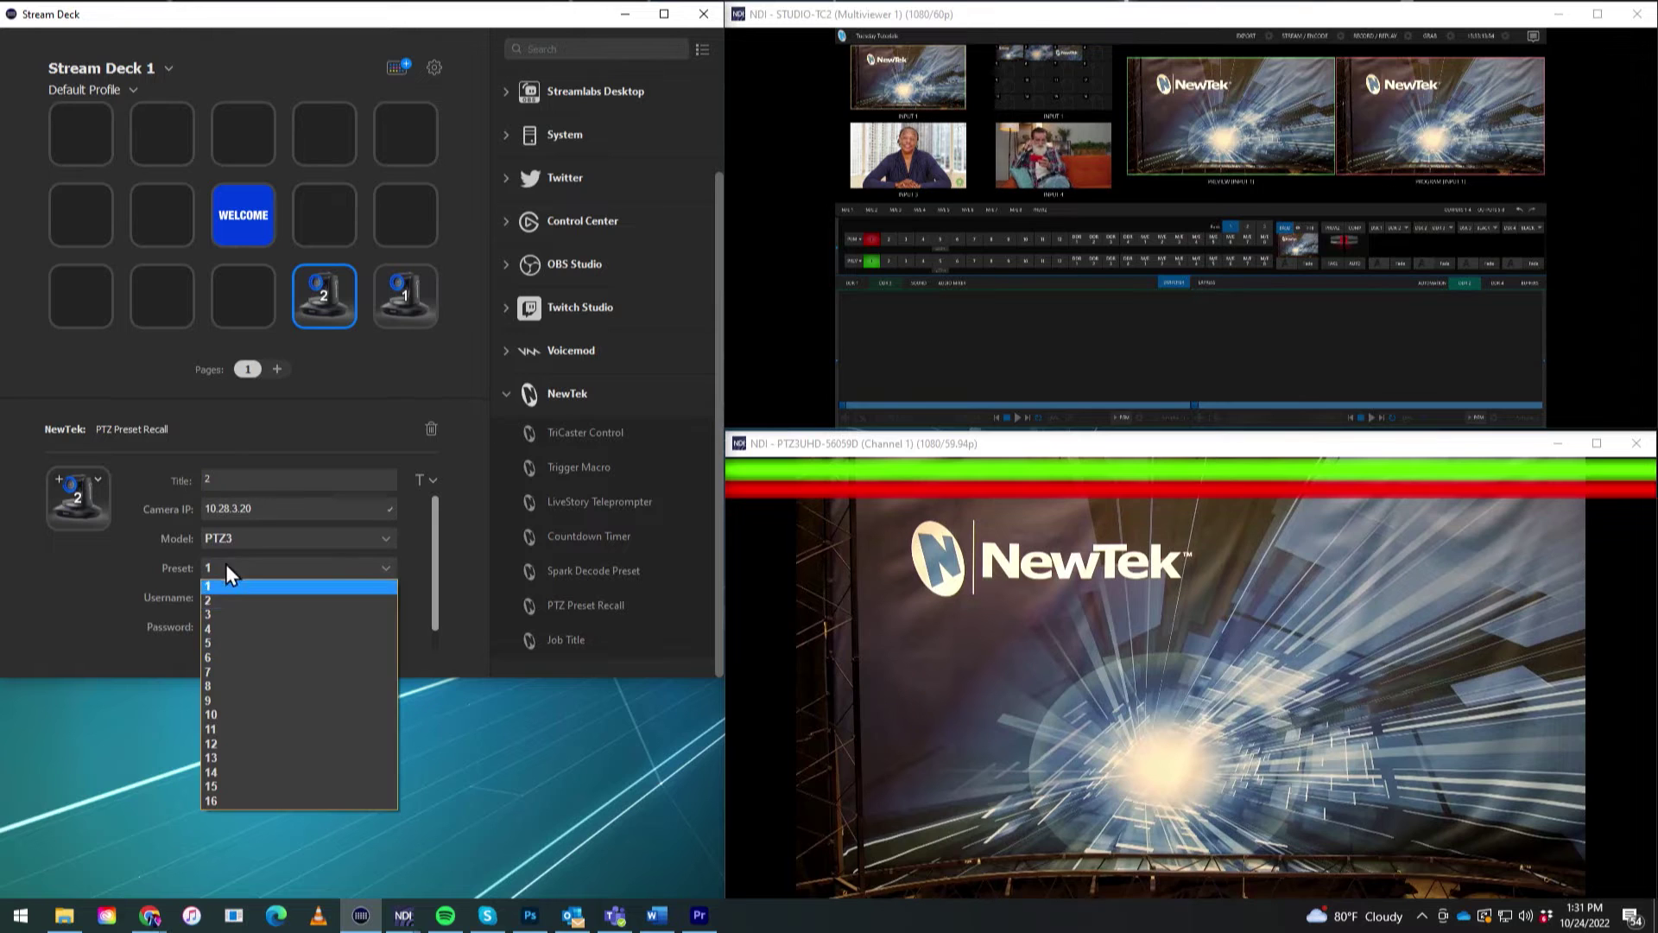
{"action": "left_click", "coordinate": [231, 608]}
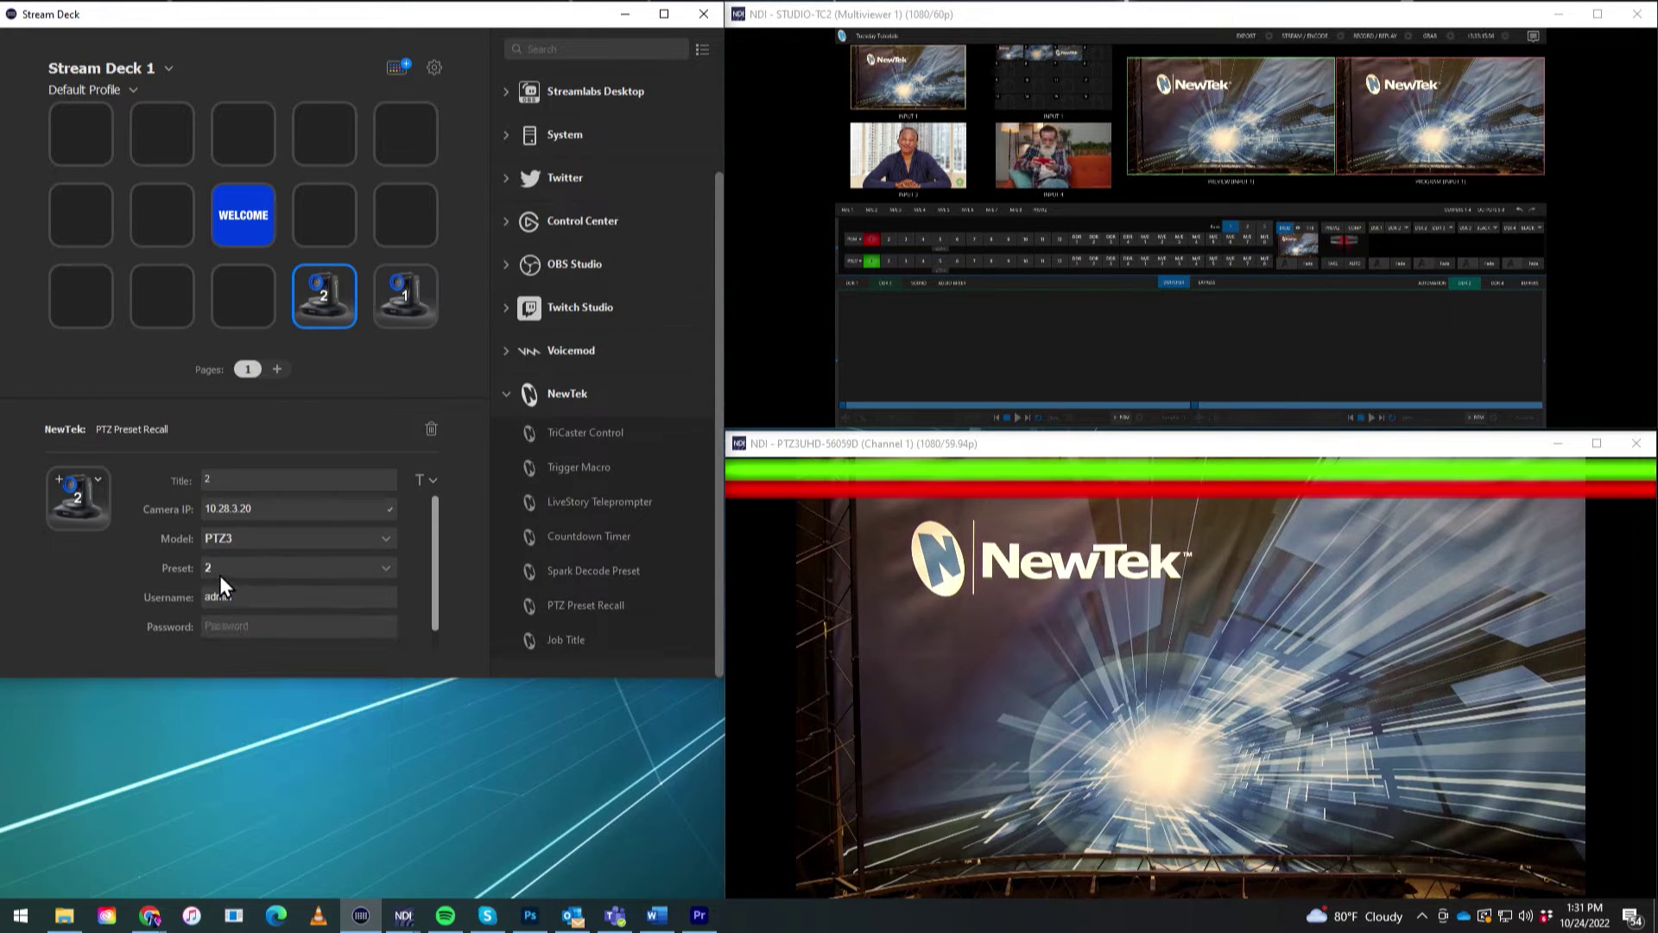
{"action": "left_click", "coordinate": [222, 569]}
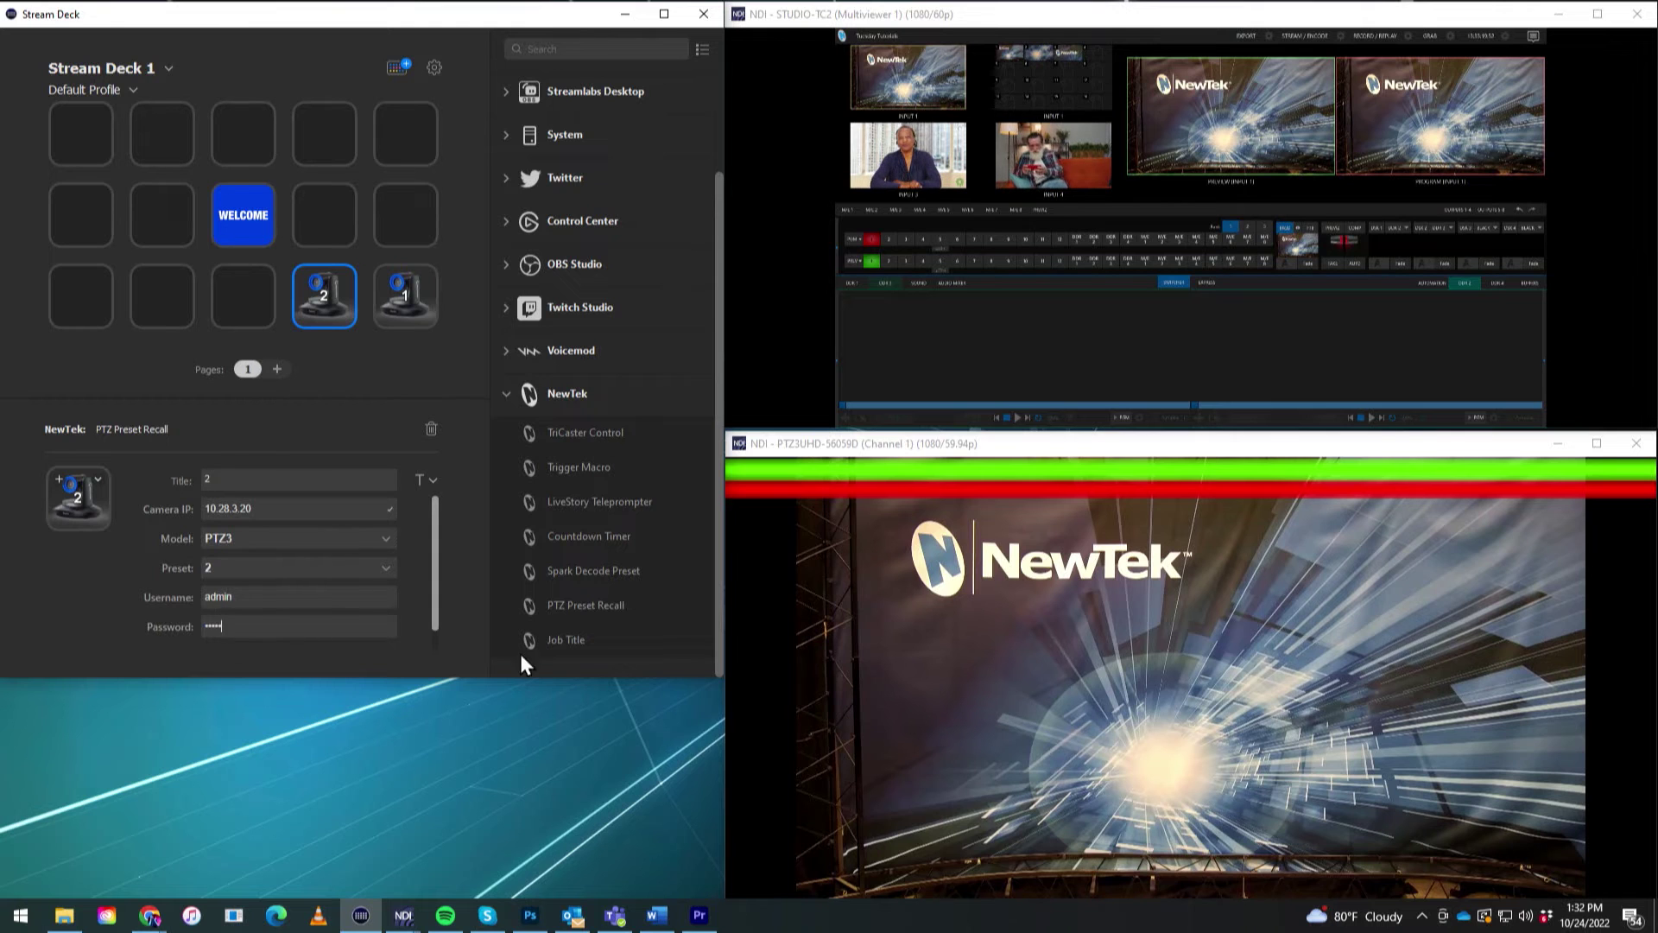
Add a third PTZ Preset Recall key titled 3, with IP 10.28.3.20, preset 3 and the camera password.
{"action": "left_click_drag", "start_coordinate": [600, 605], "coordinate": [257, 294]}
{"action": "type", "text": "3"}
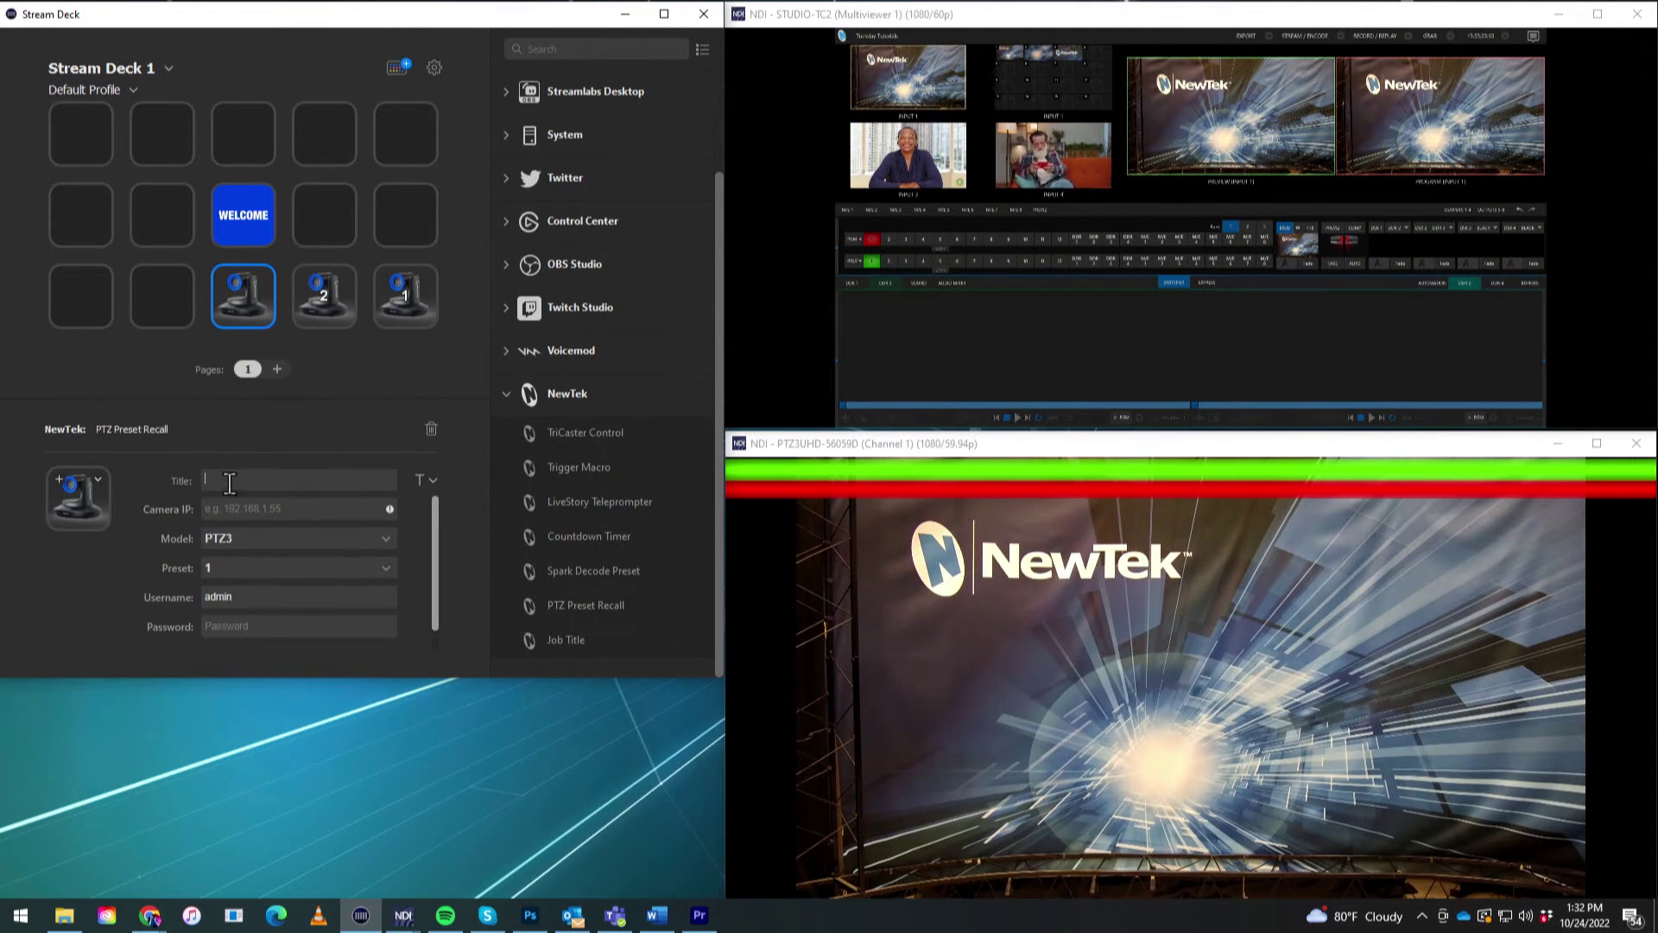
{"action": "left_click", "coordinate": [279, 506]}
{"action": "type", "text": "10.28.3.20"}
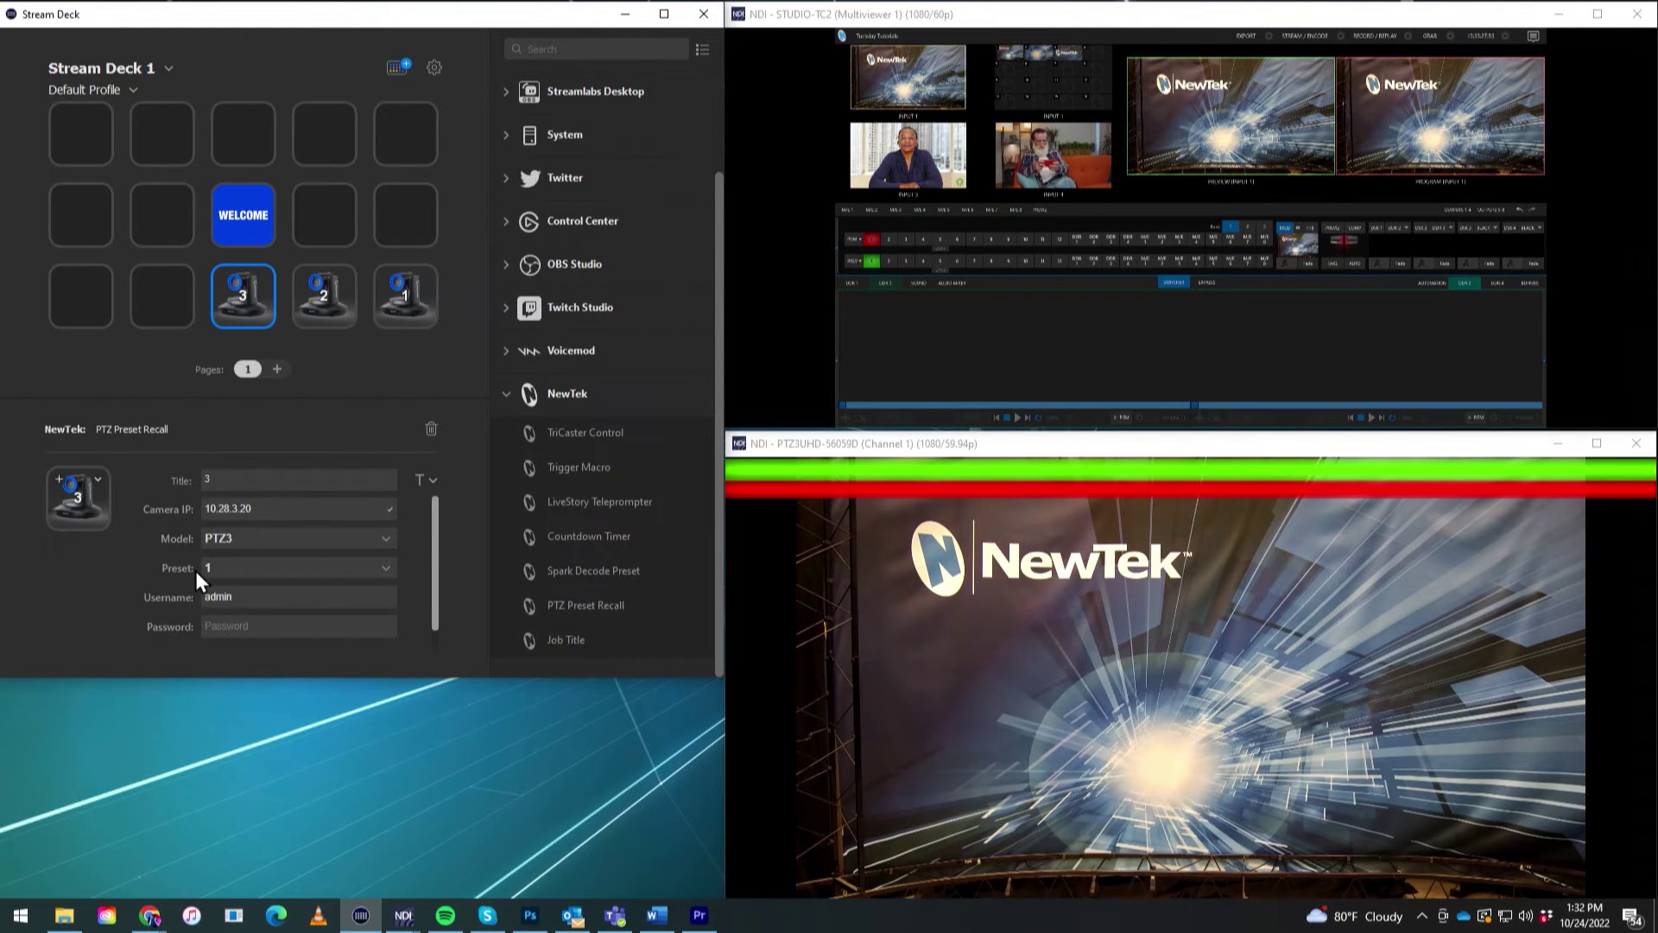
{"action": "left_click", "coordinate": [235, 569]}
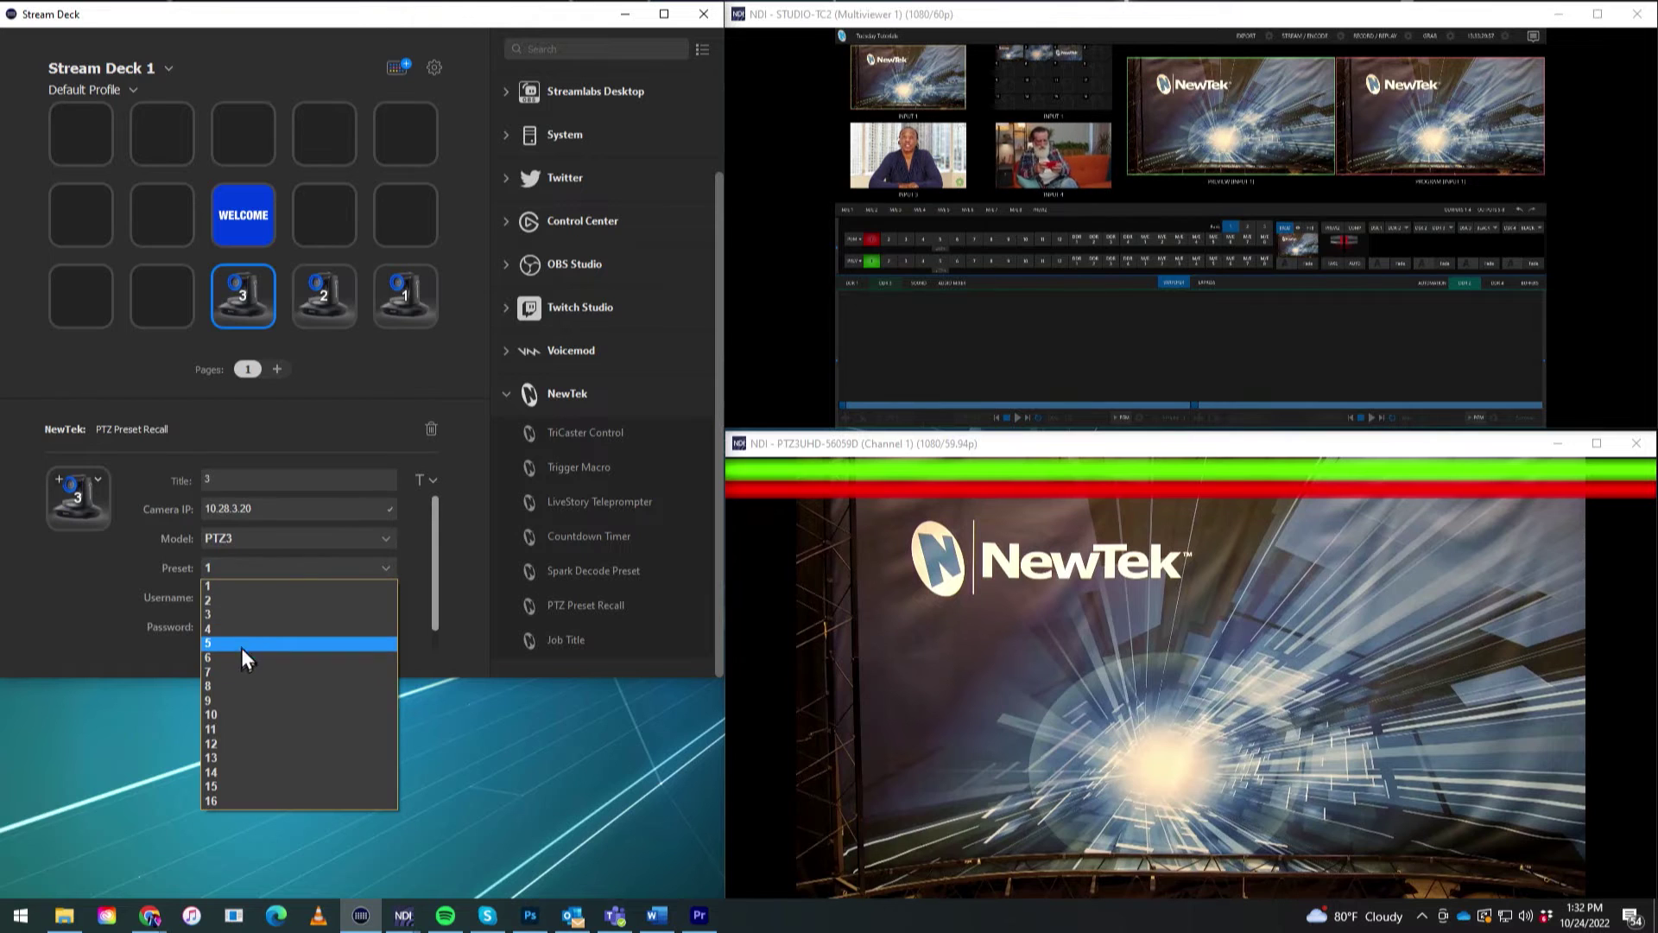
{"action": "left_click", "coordinate": [246, 614]}
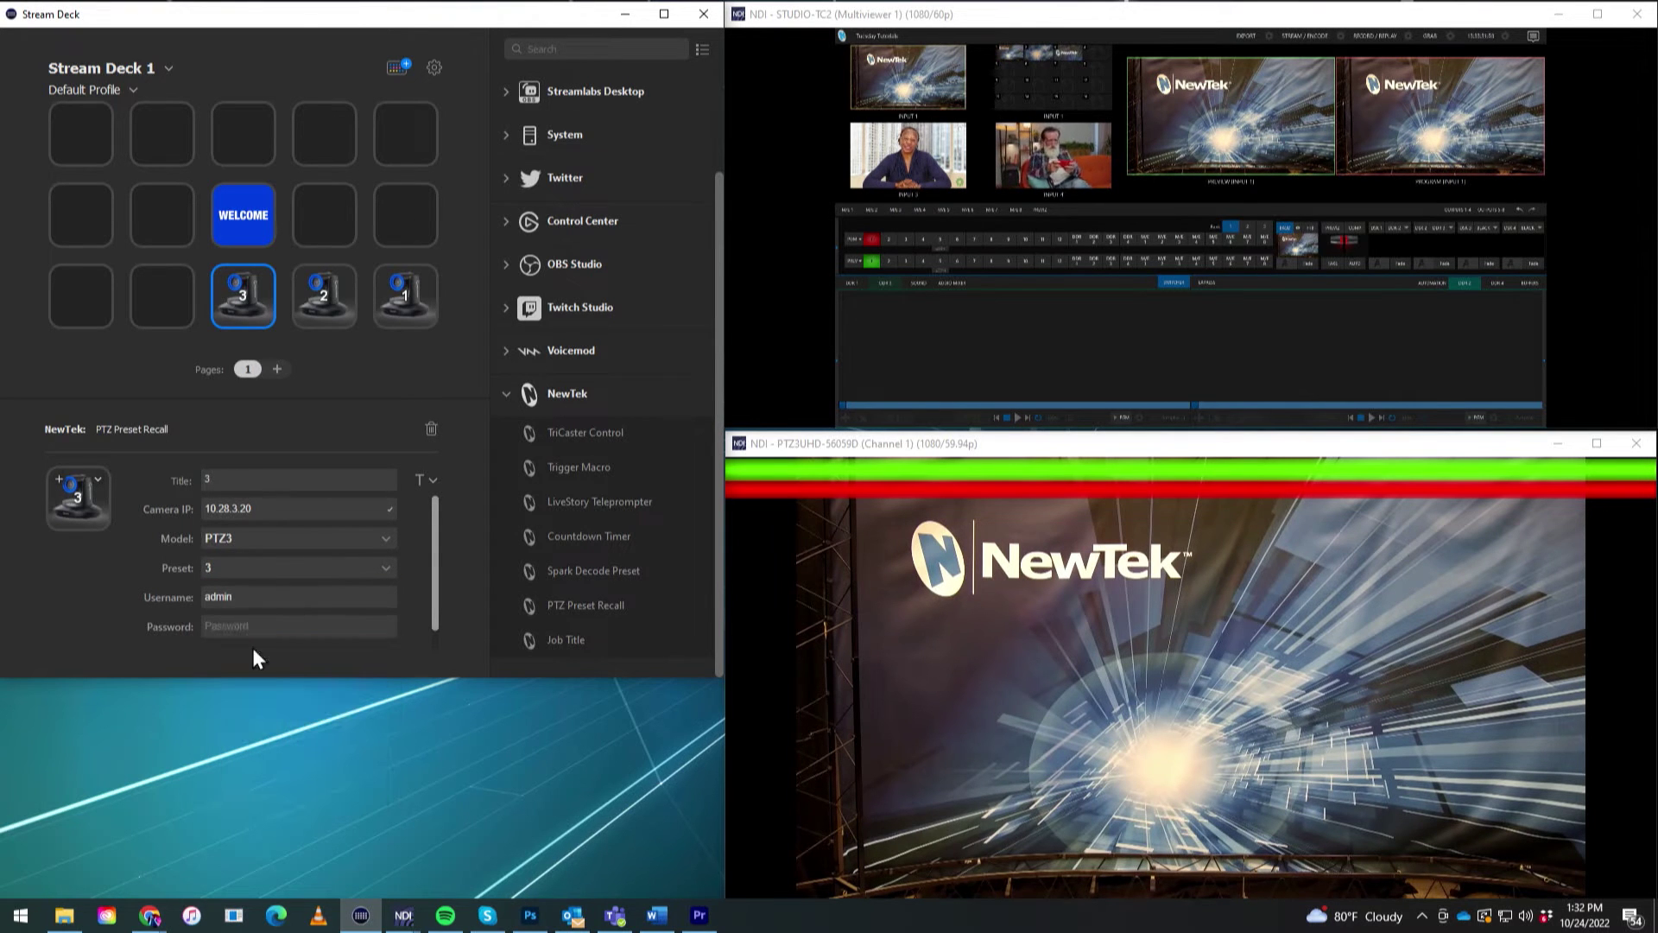
{"action": "left_click", "coordinate": [246, 628]}
{"action": "type", "text": "admin"}
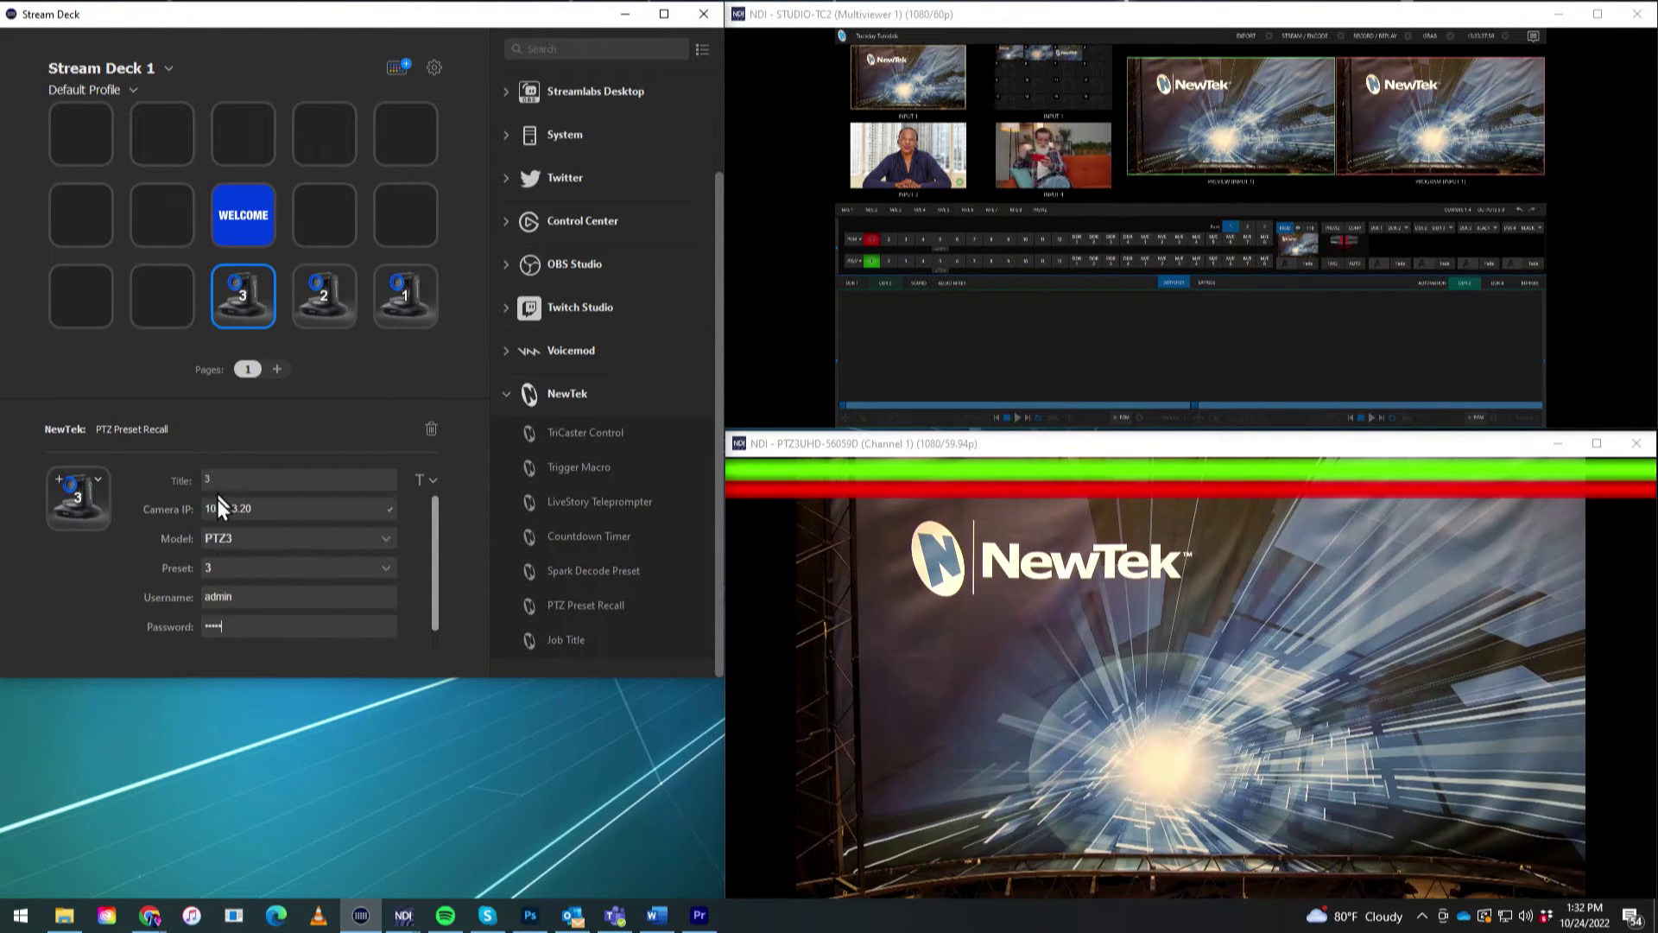
{"action": "mouse_move", "coordinate": [900, 171]}
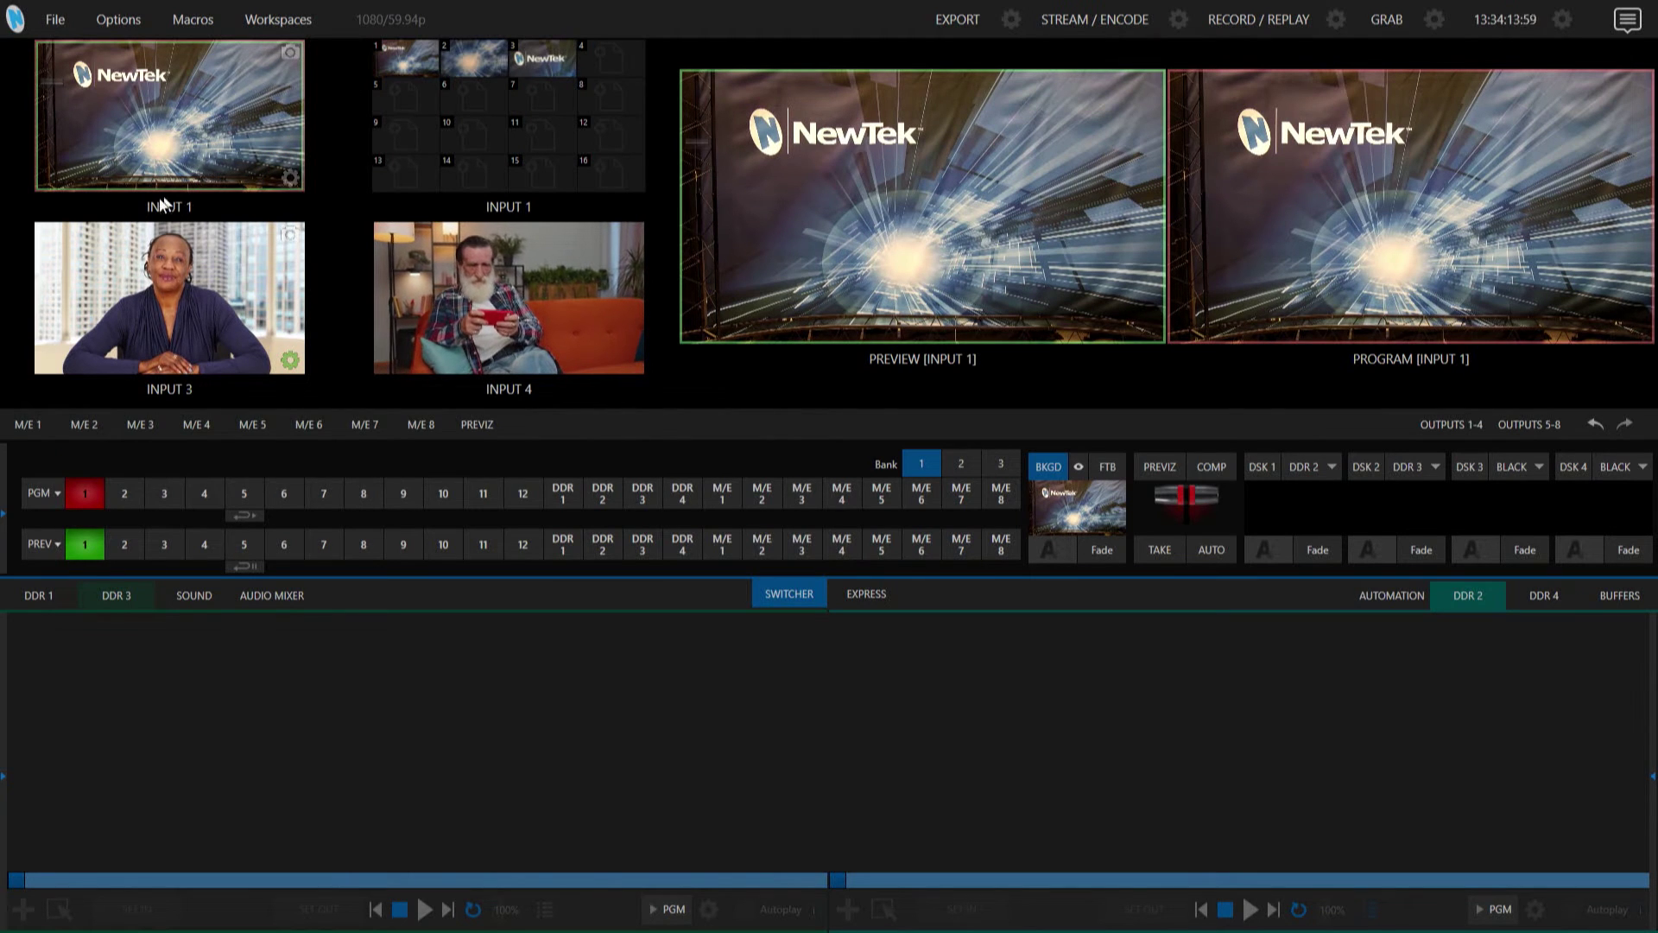
Zoom Input 1's camera out and pan right, then overwrite preset 1 with that wider framing.
{"action": "left_click", "coordinate": [290, 178]}
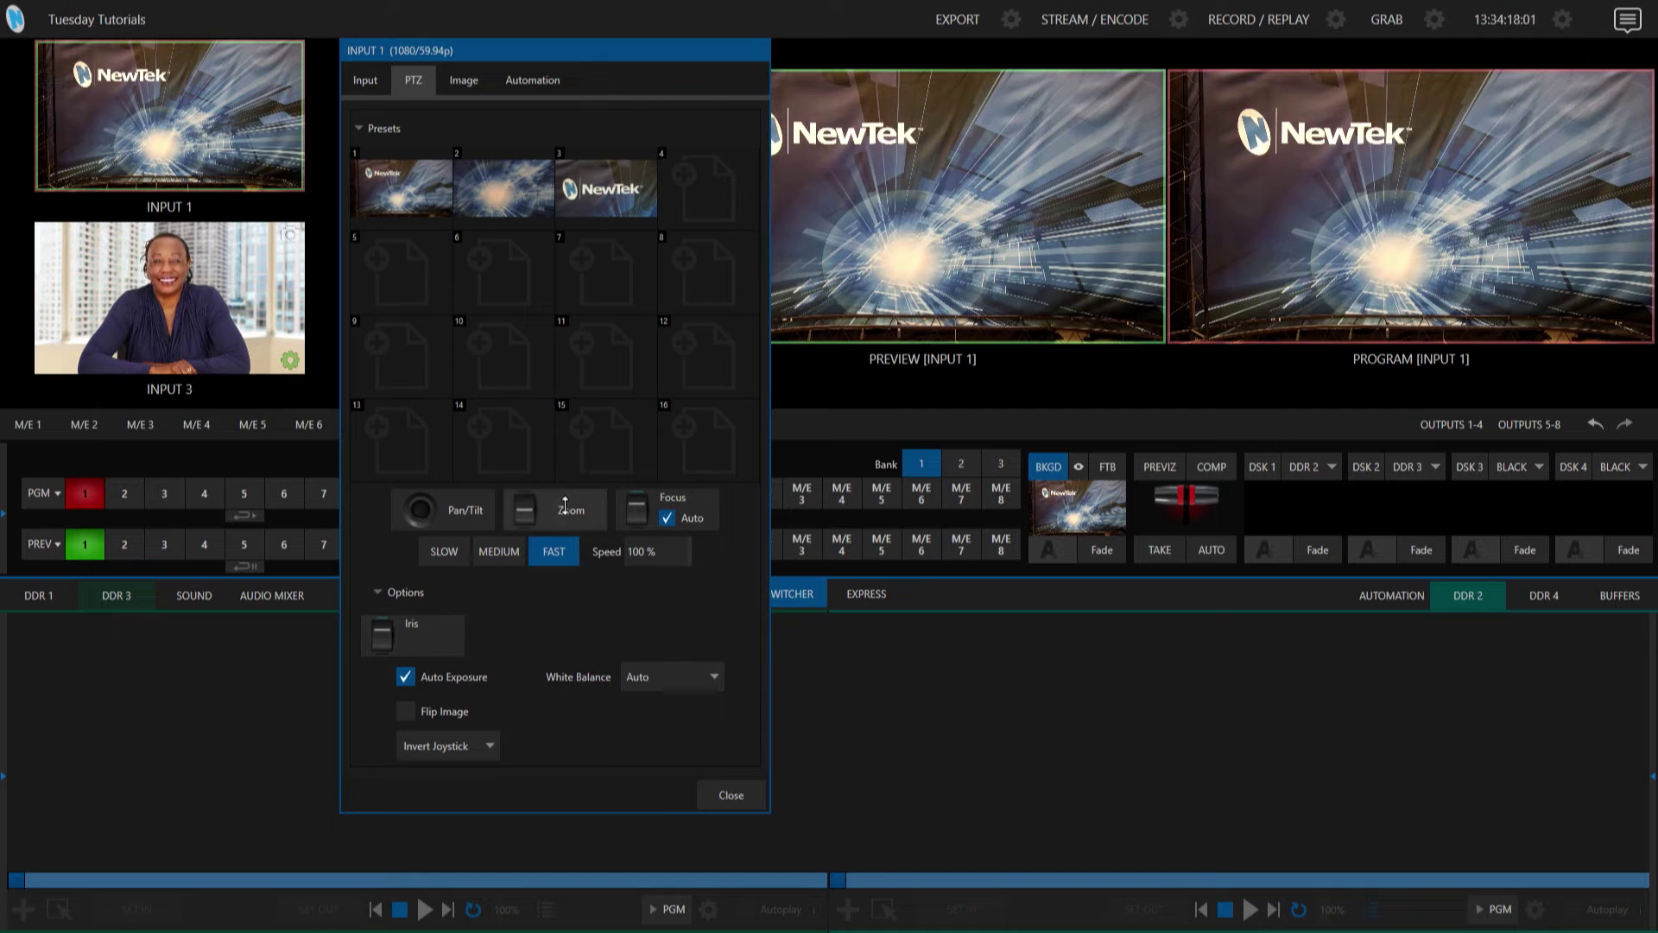
{"action": "left_click_drag", "start_coordinate": [524, 511], "coordinate": [524, 532]}
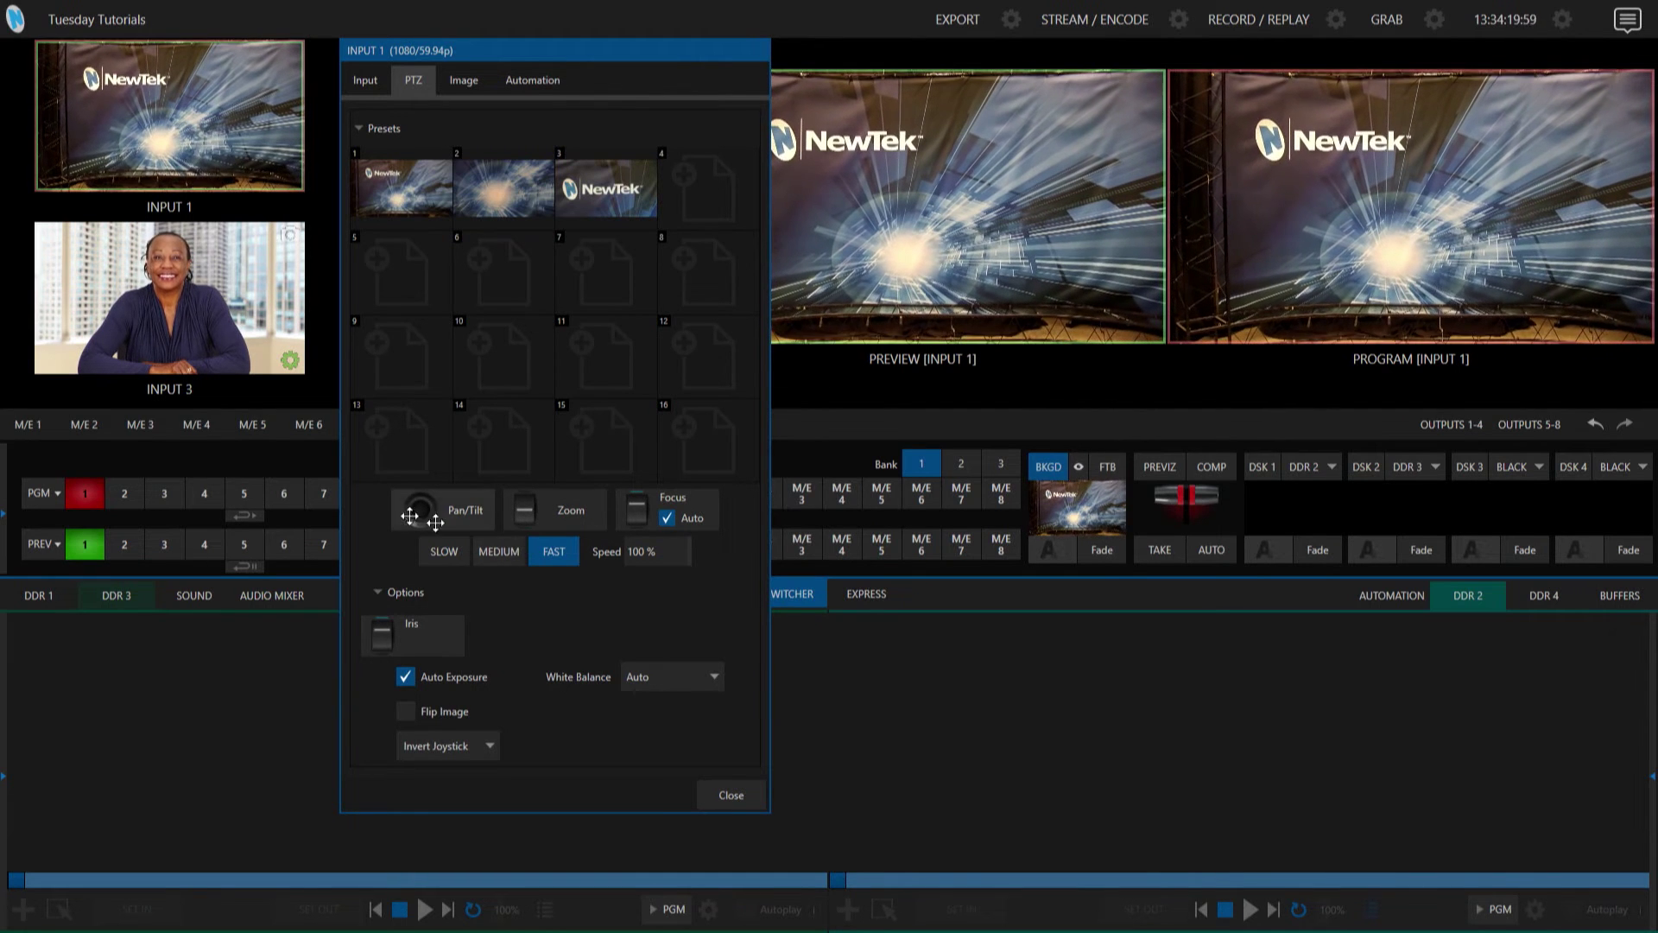
{"action": "mouse_move", "coordinate": [425, 516]}
{"action": "left_mouse_down"}
{"action": "mouse_move", "coordinate": [488, 509]}
{"action": "mouse_move", "coordinate": [421, 510]}
{"action": "left_mouse_up"}
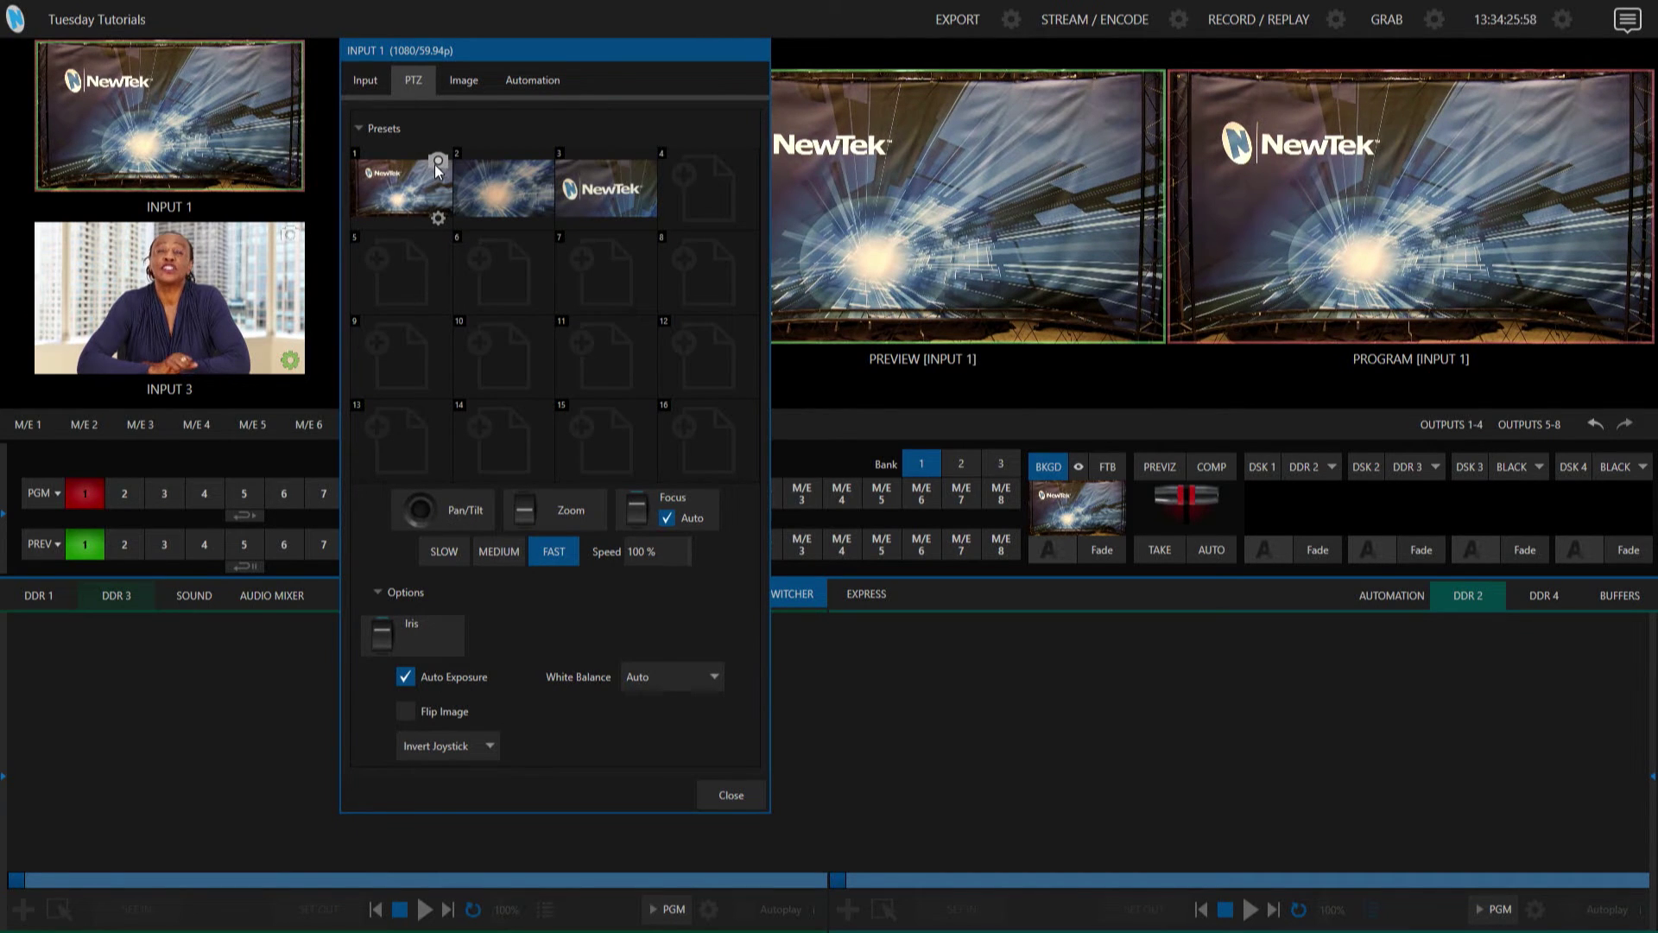
{"action": "left_click", "coordinate": [436, 164]}
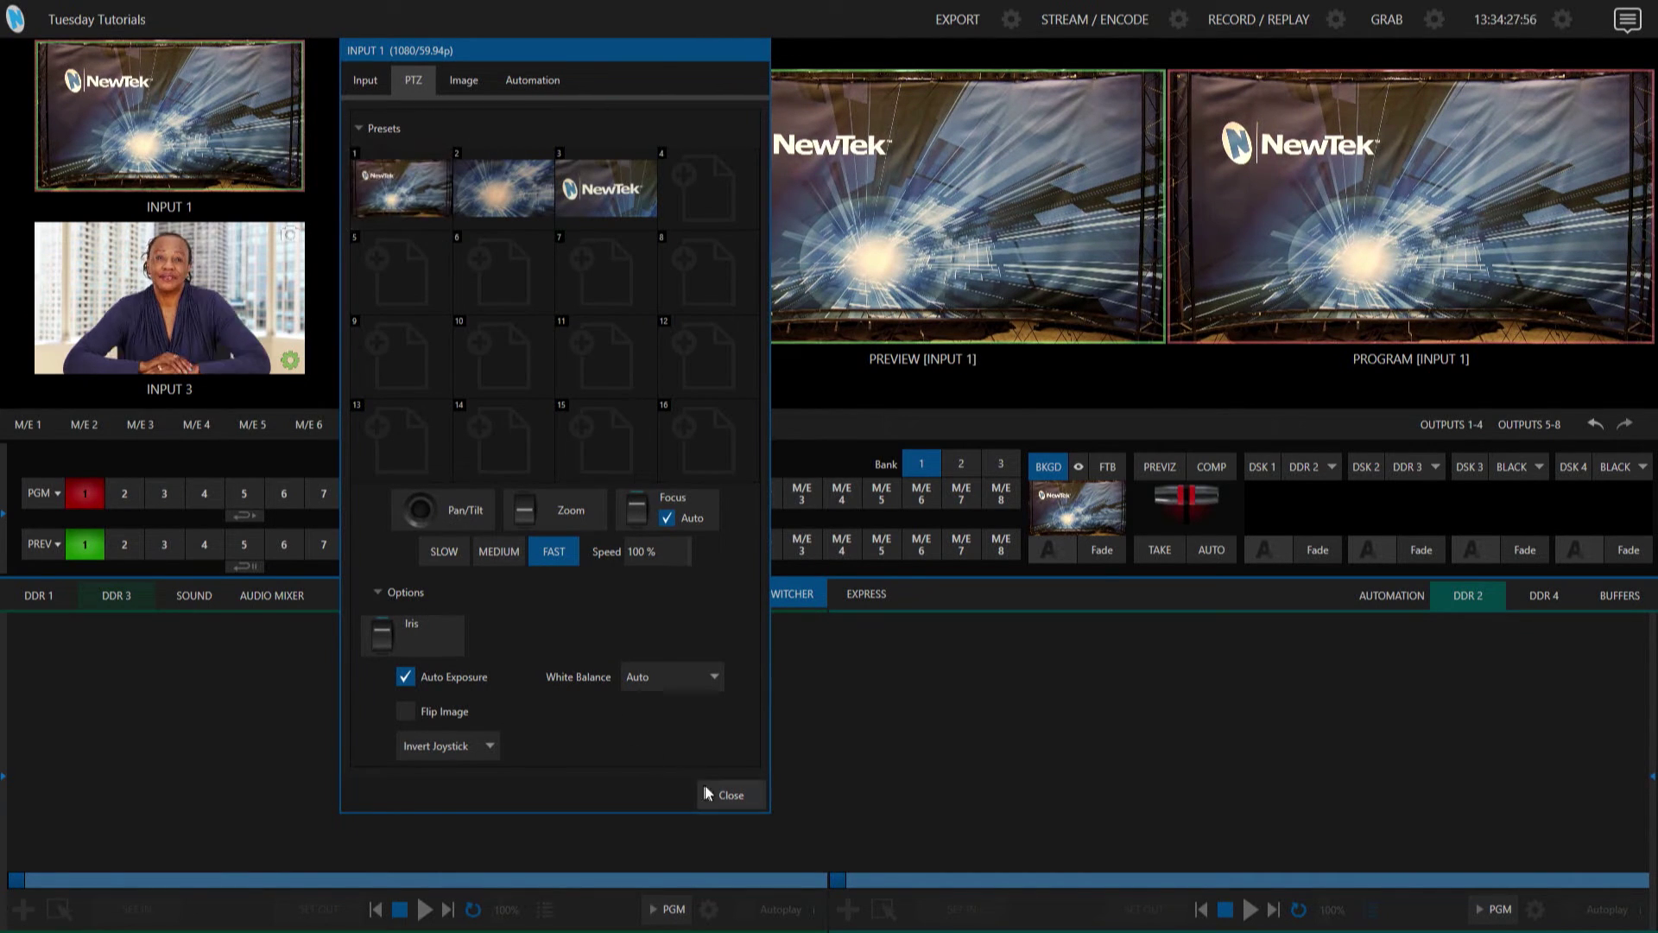
Close Input 1's camera settings to return to the switcher with preset 1's wider framing.
{"action": "left_click", "coordinate": [730, 794]}
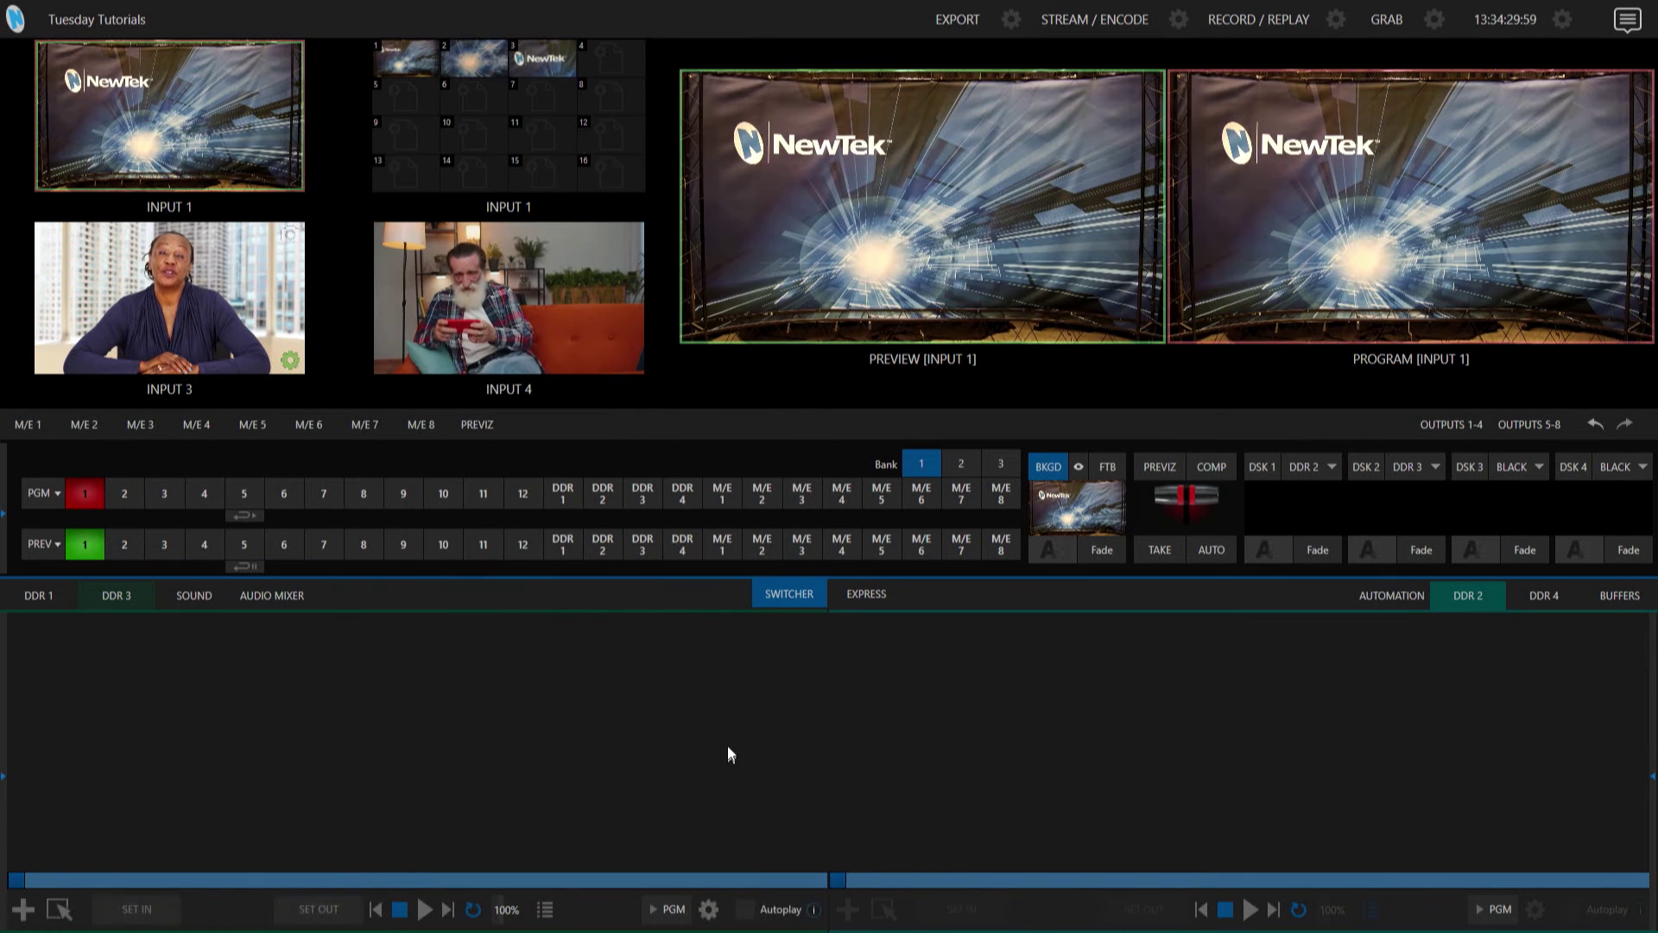